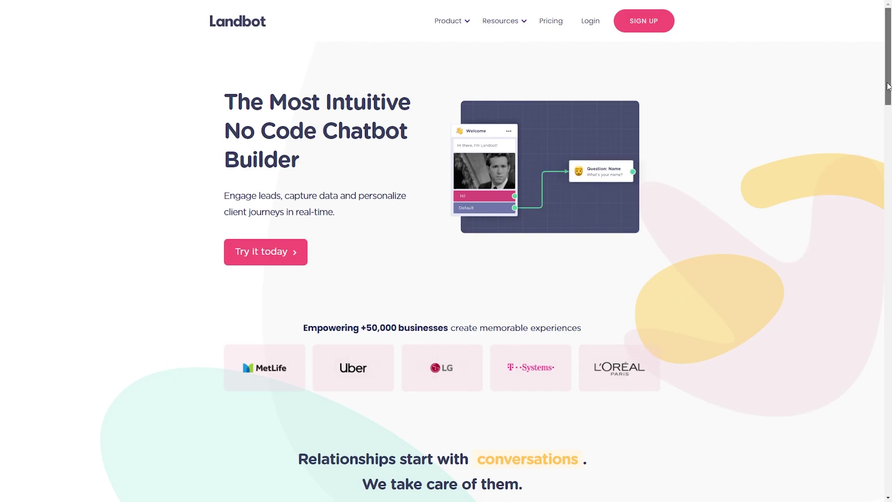
Scroll the Landbot homepage down to the footer and back to the top.
left_click_drag(887, 86, 843, 289)
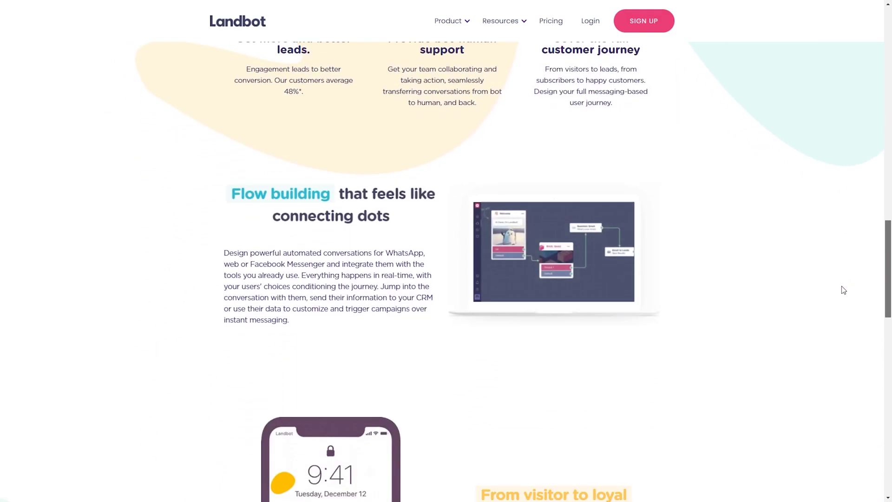
scroll(843, 290, "down", 4)
scroll(841, 320, "down", 4)
scroll(840, 351, "down", 3)
scroll(837, 381, "down", 2)
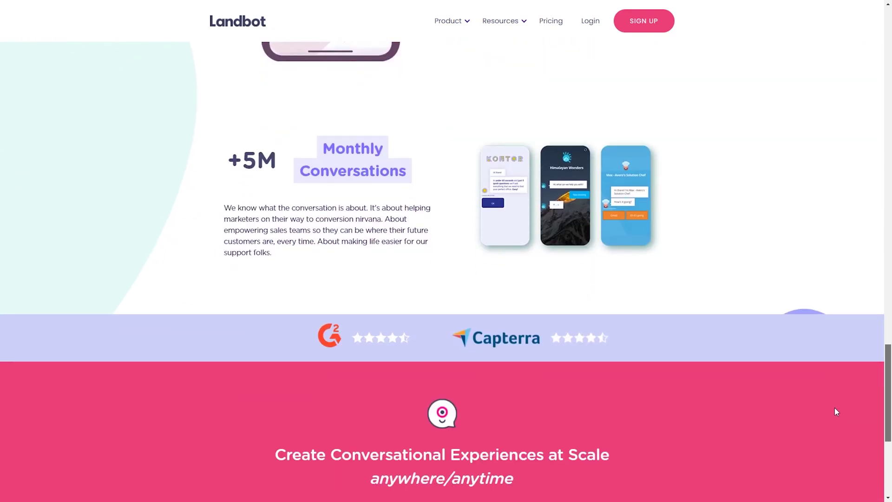
scroll(835, 411, "down", 2)
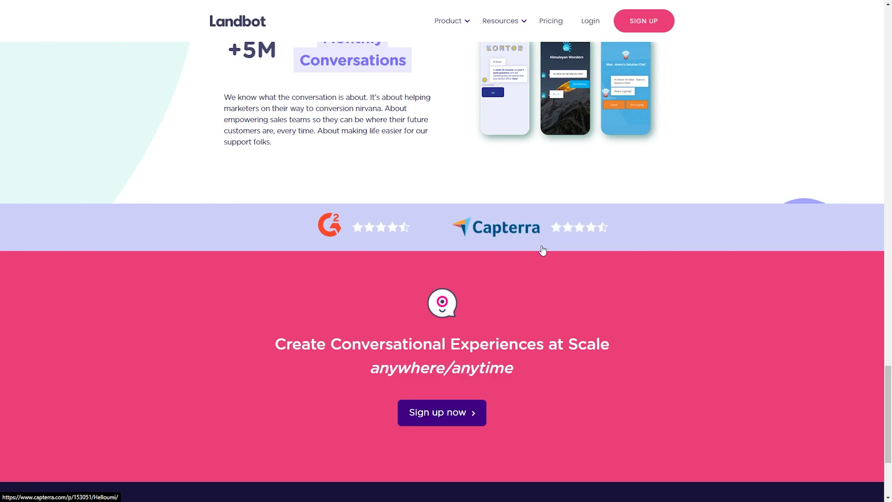
left_click_drag(889, 405, 879, 448)
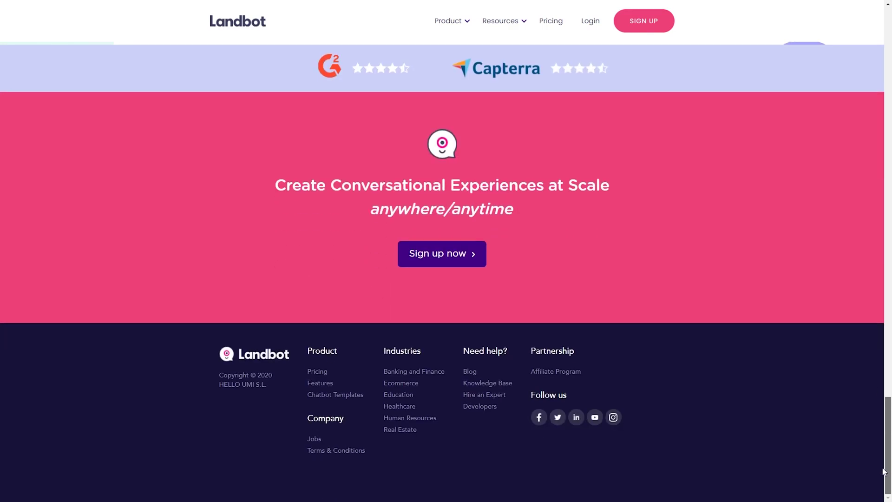
left_click_drag(885, 452, 857, 105)
scroll(858, 104, "up", 5)
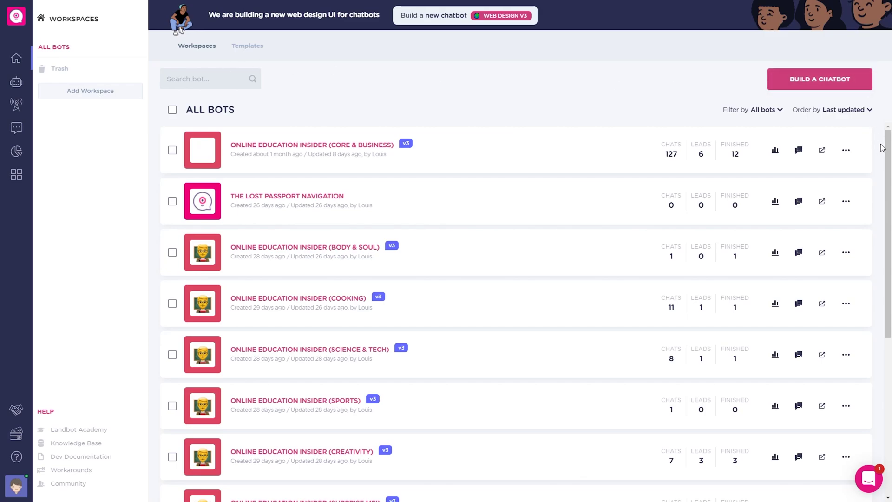
Browse the All Bots list of Online Education Insider bots, then go to Templates.
left_click_drag(888, 152, 888, 308)
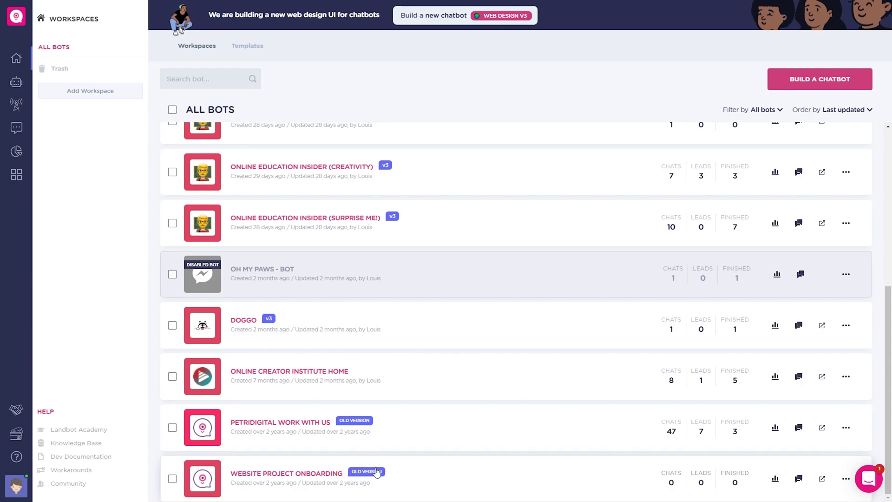
scroll(391, 276, "up", 1)
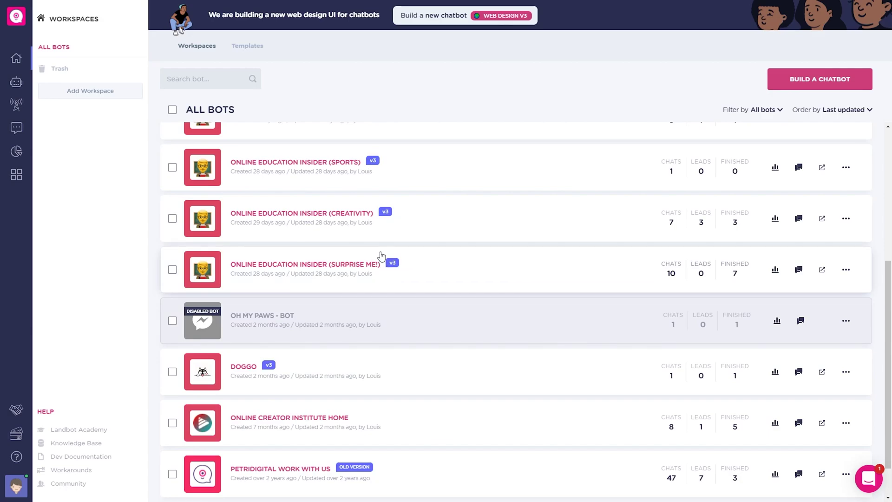
scroll(405, 274, "down", 1)
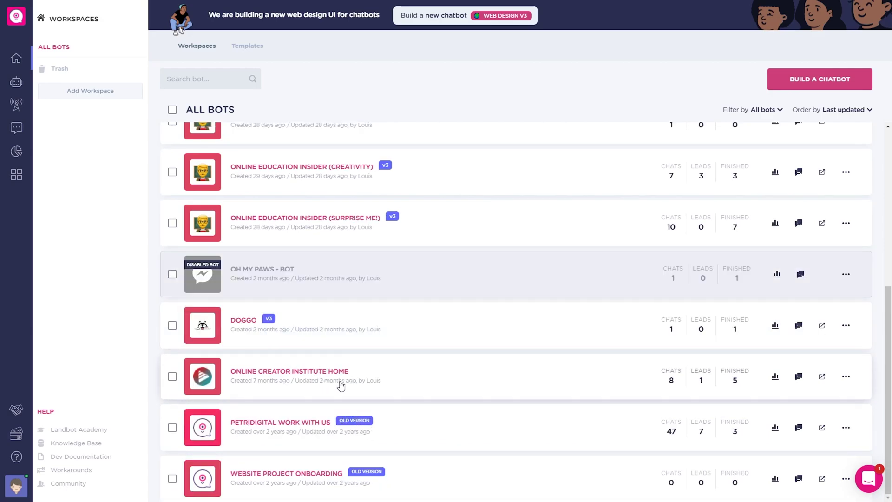
scroll(341, 385, "up", 4)
scroll(309, 375, "up", 2)
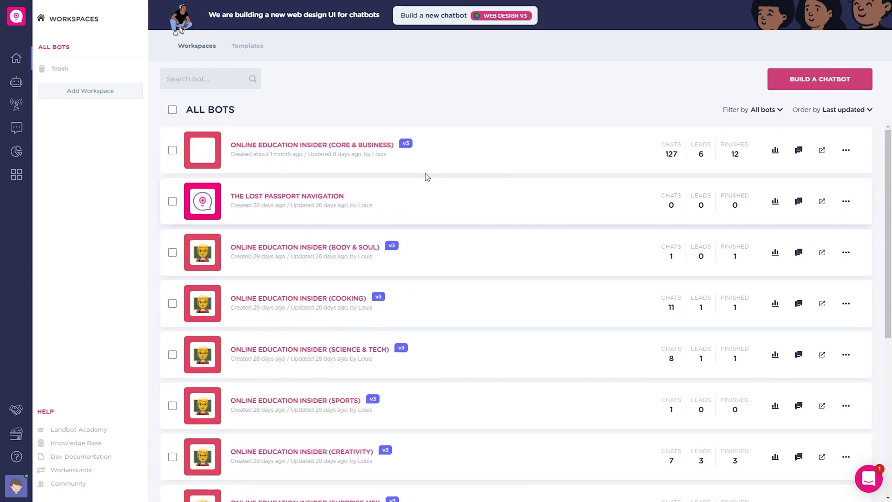
left_click(23, 62)
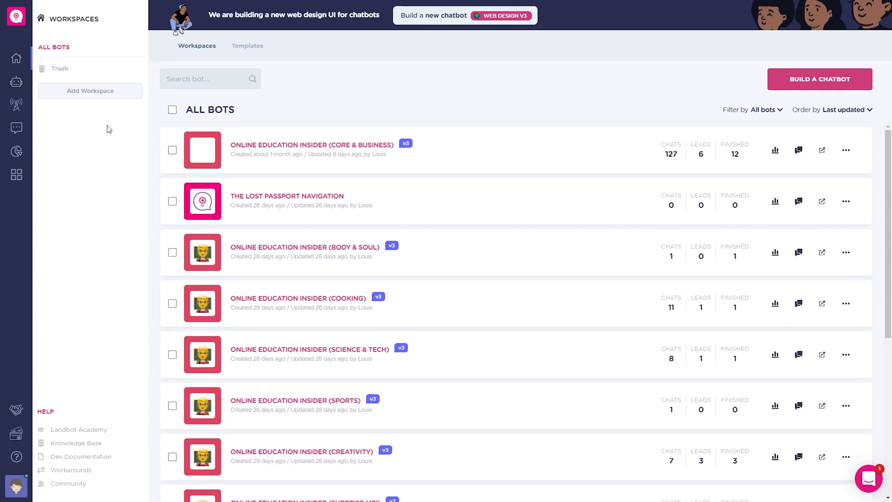
Browse the bot template gallery, then return to the Workspaces all-bots dashboard.
left_click(247, 46)
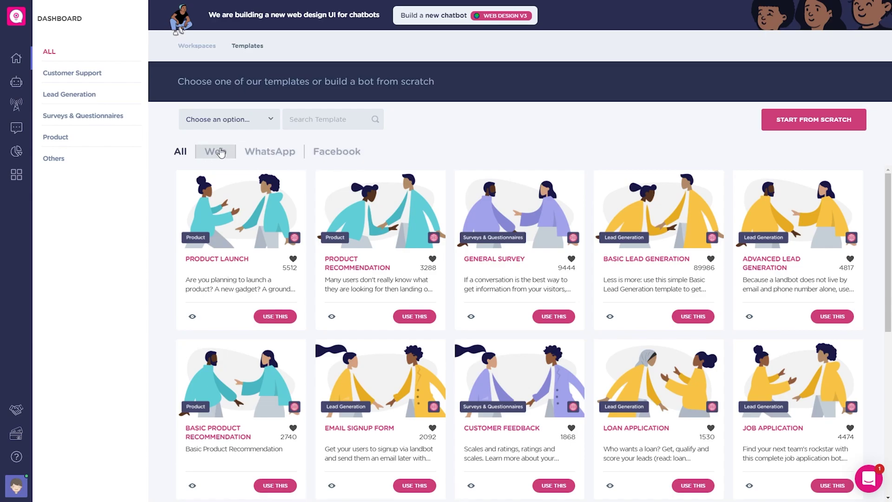
scroll(433, 283, "down", 2)
scroll(433, 283, "down", 5)
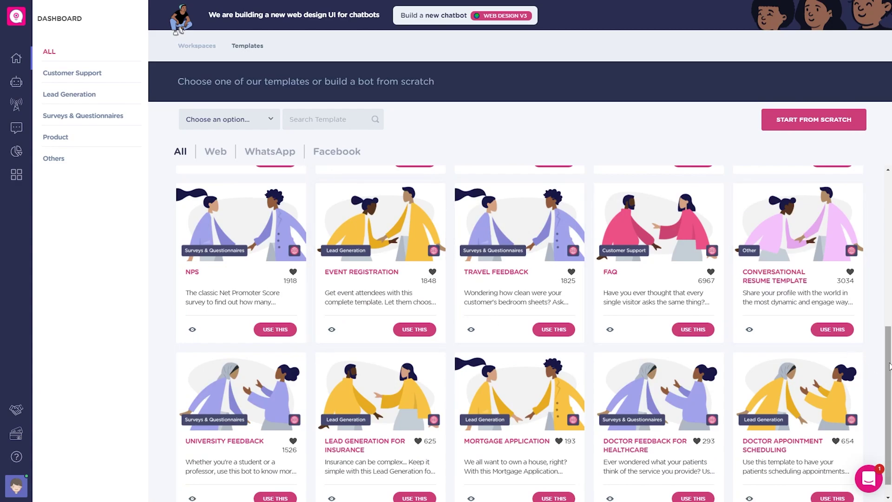
left_click_drag(889, 365, 888, 378)
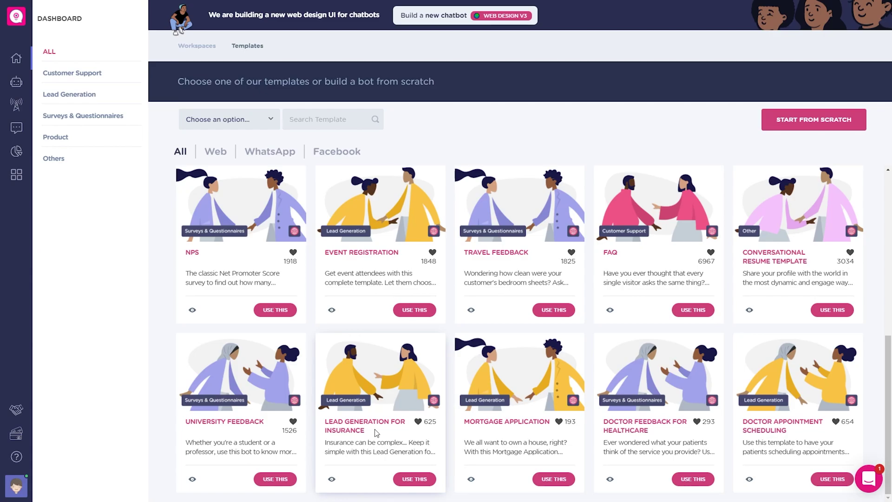
scroll(506, 419, "up", 5)
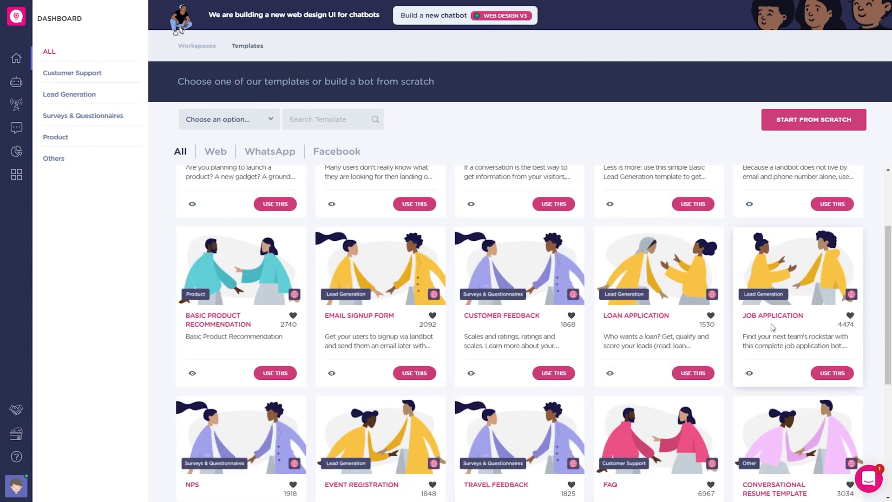
scroll(612, 337, "up", 3)
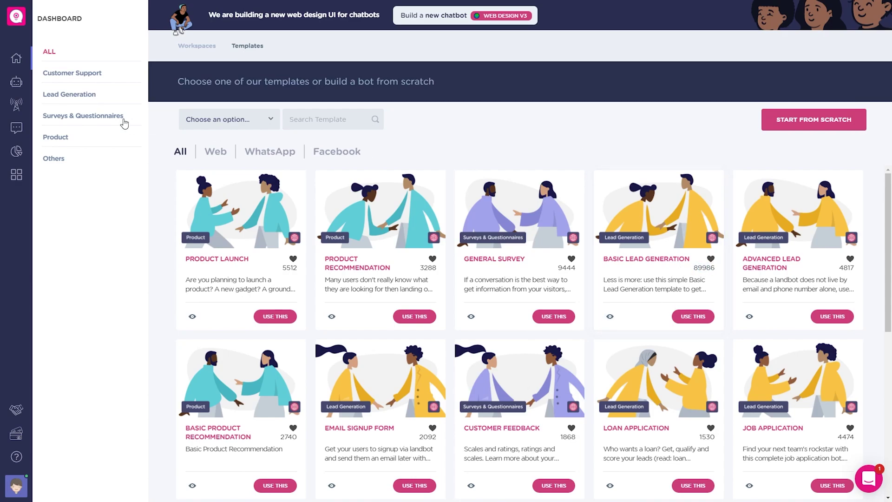
left_click(17, 58)
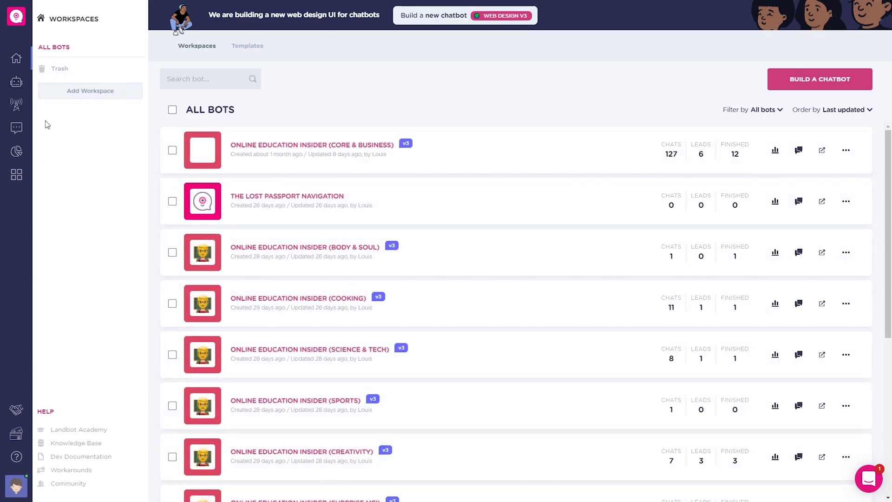
View the API, Messenger and WhatsApp Testing channel pages, then go to the Chats inbox.
left_click(21, 85)
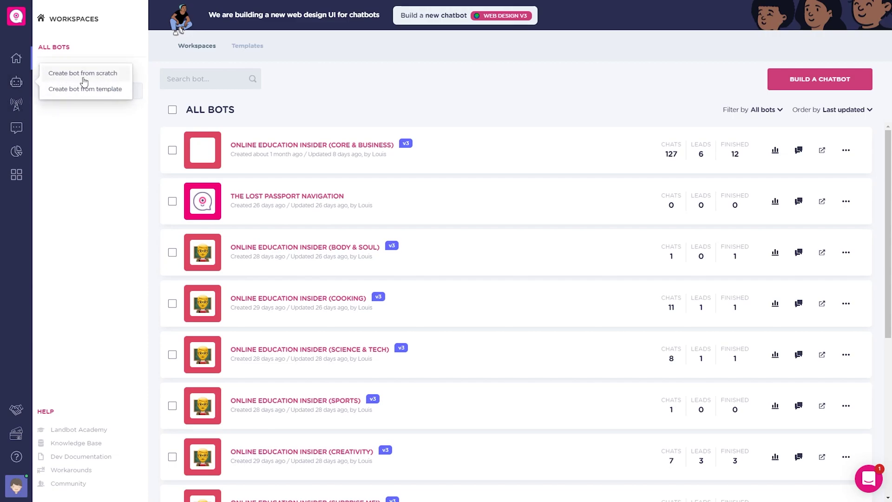
left_click(20, 108)
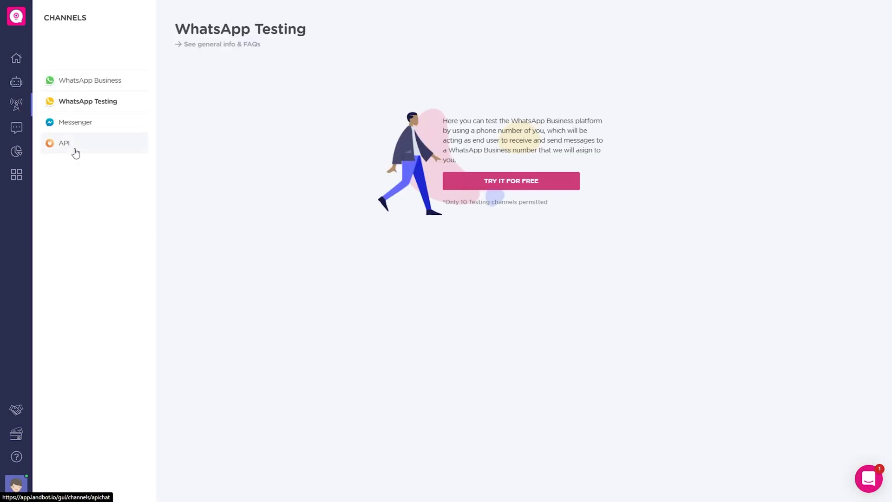
left_click(74, 152)
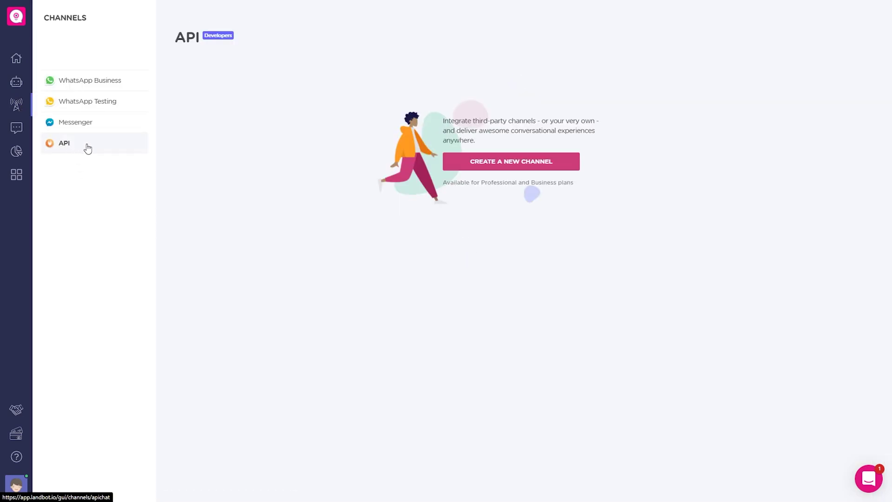
left_click(80, 127)
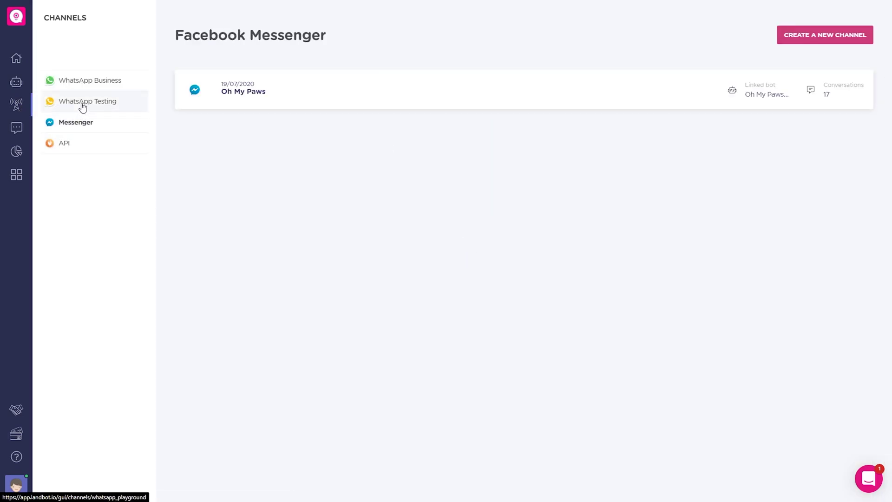
left_click(104, 111)
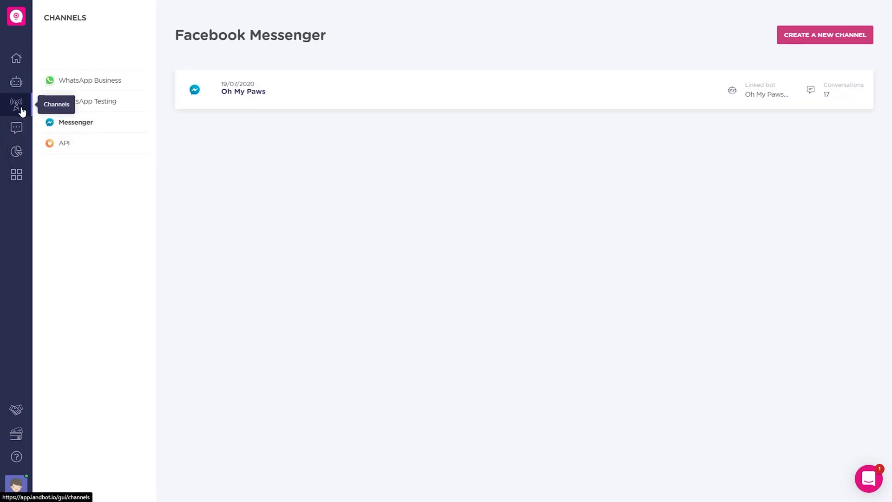
left_click(16, 148)
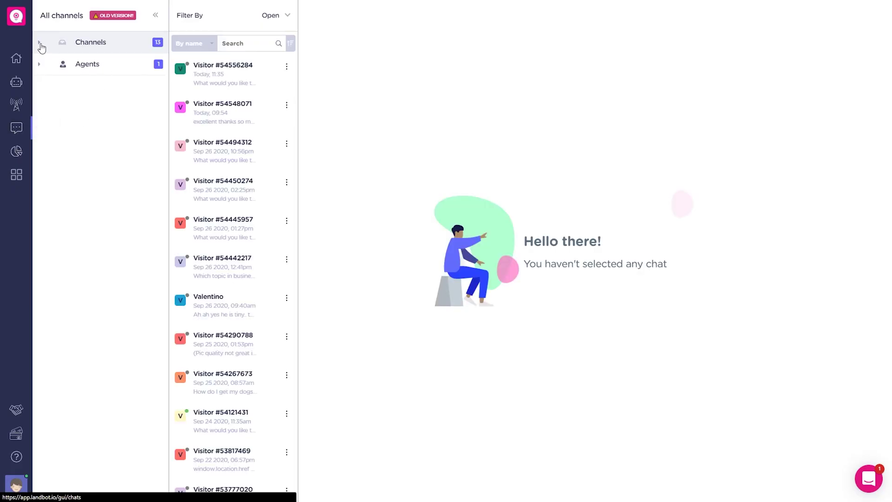
Expand and collapse the bot channels list in the Chats inbox.
left_click(40, 43)
scroll(84, 172, "down", 2)
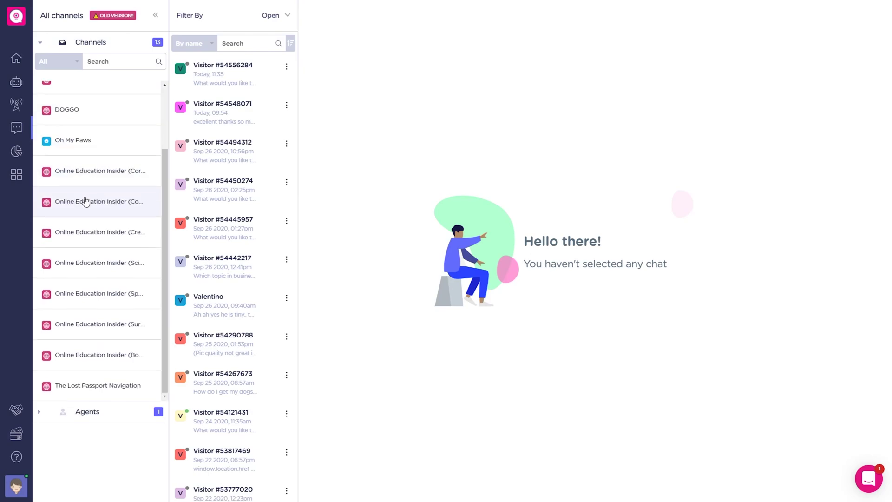
scroll(93, 232, "up", 5)
left_click(40, 43)
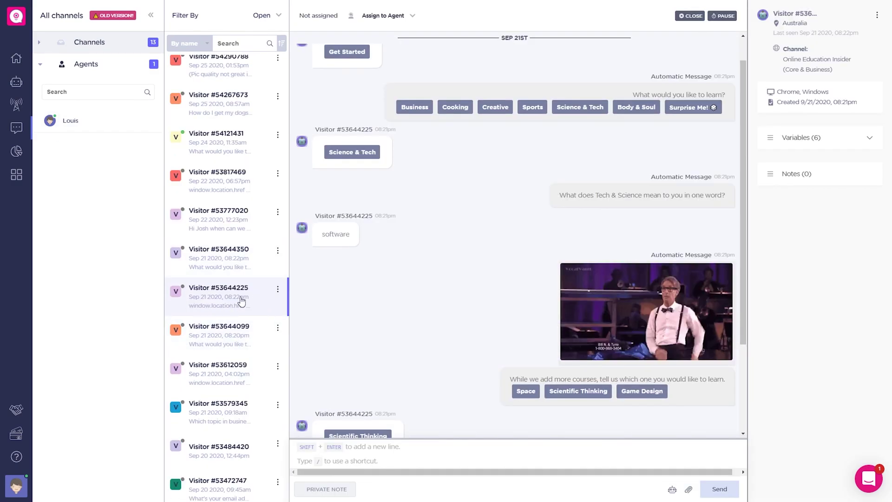
left_click_drag(753, 219, 751, 191)
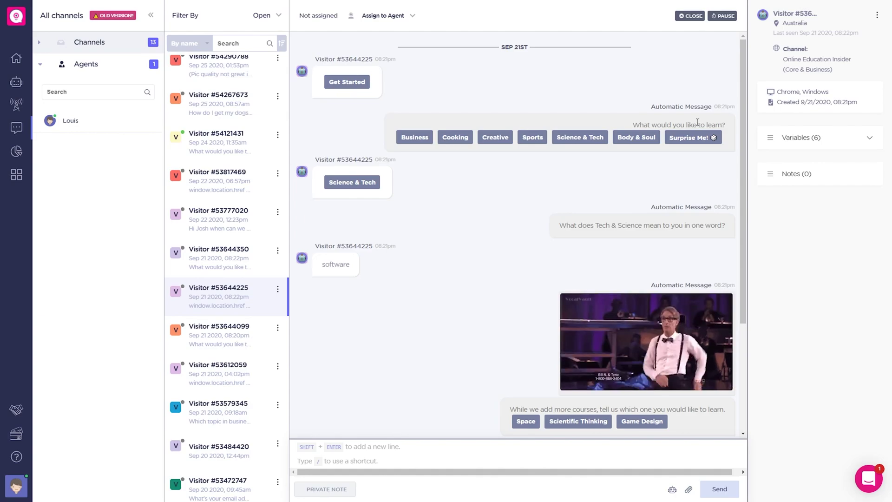
Read the visitor transcript down to the email question, then refresh the chat list.
scroll(604, 144, "down", 1)
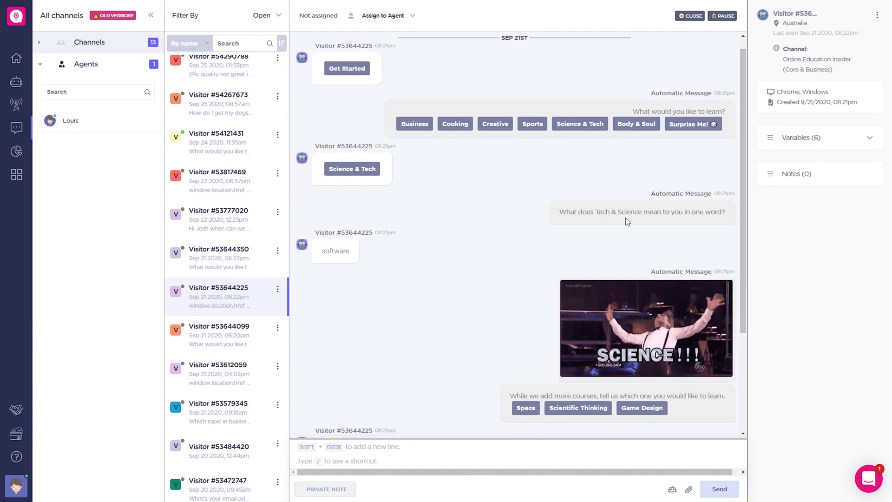
scroll(626, 218, "down", 2)
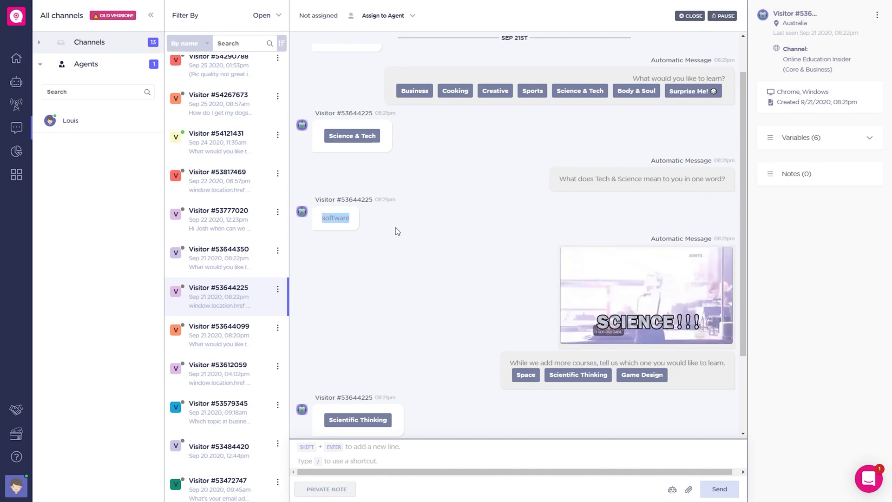
scroll(747, 265, "down", 1)
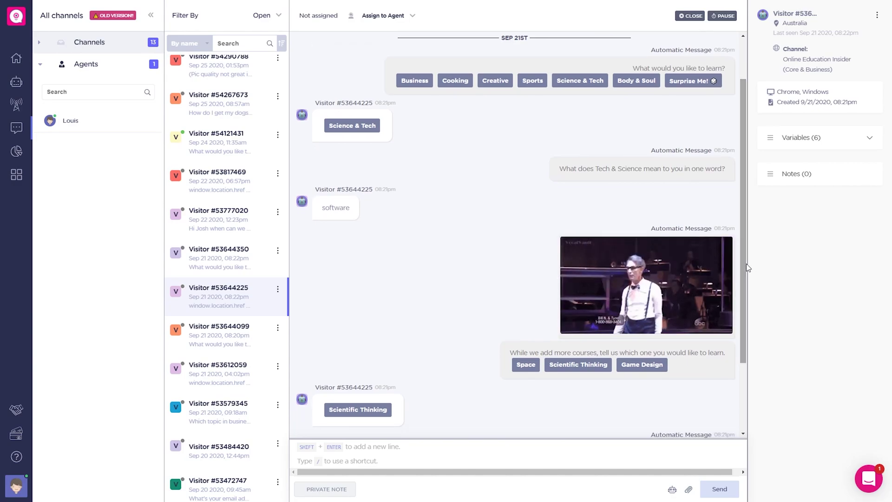
scroll(745, 270, "down", 3)
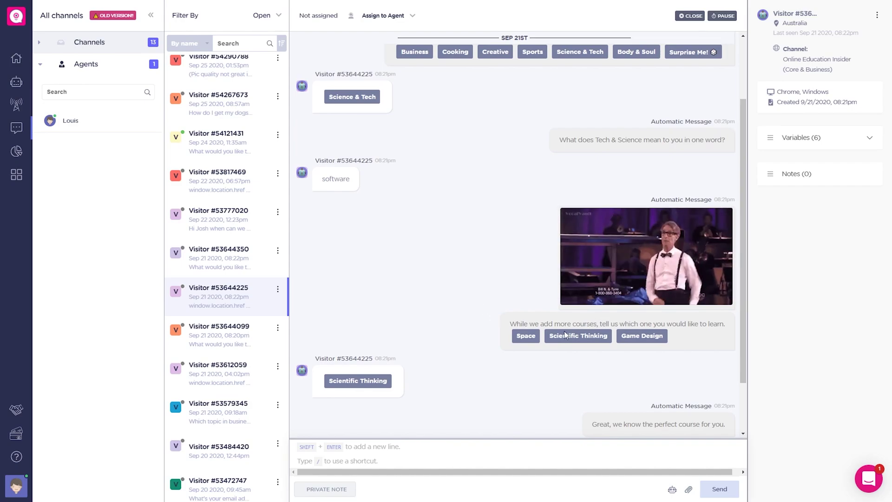
left_click_drag(528, 324, 613, 332)
left_click(531, 351)
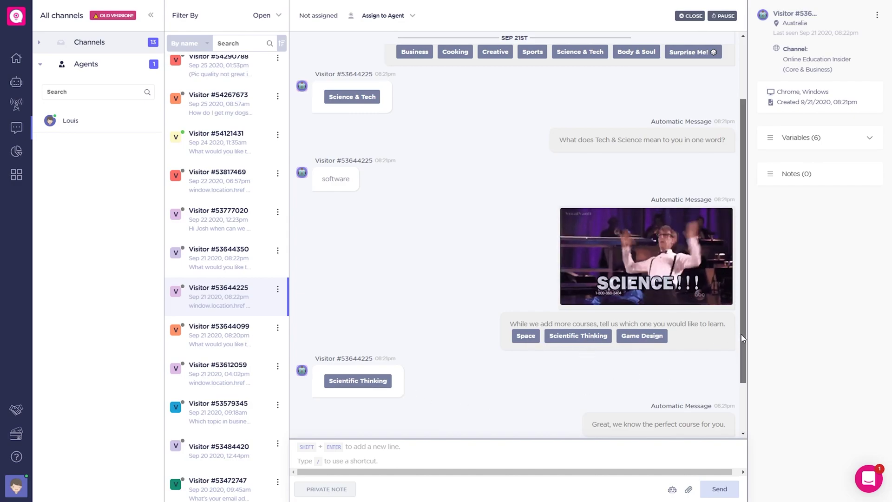
left_click_drag(742, 338, 742, 345)
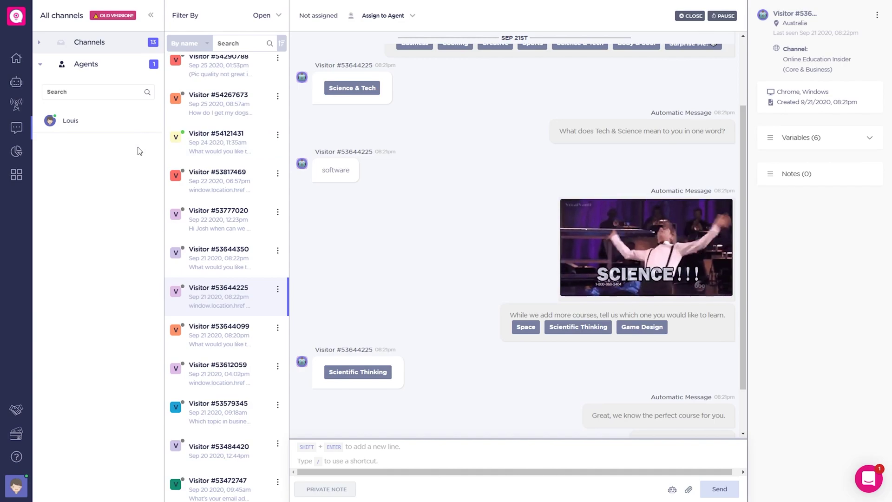
scroll(519, 323, "down", 1)
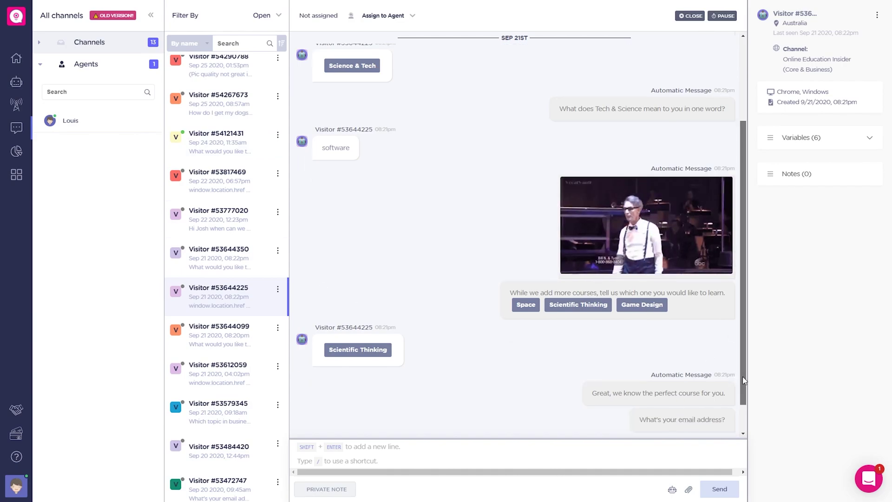
left_click_drag(743, 382, 743, 386)
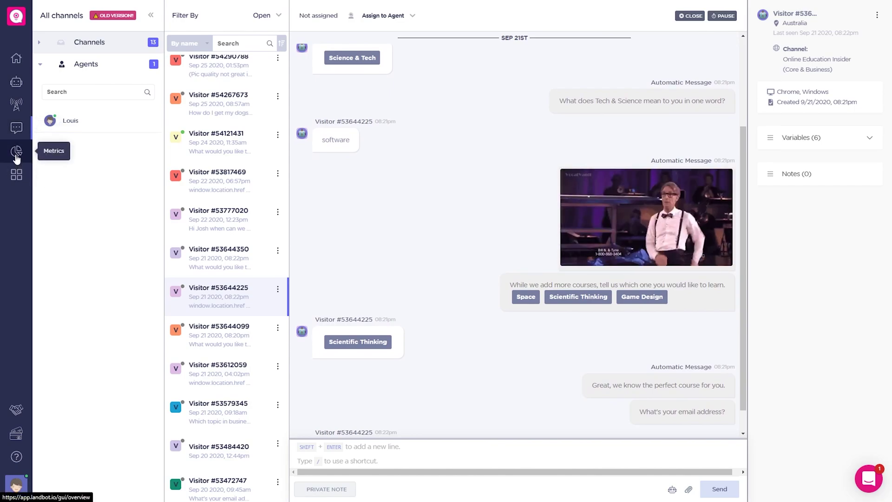
left_click(16, 128)
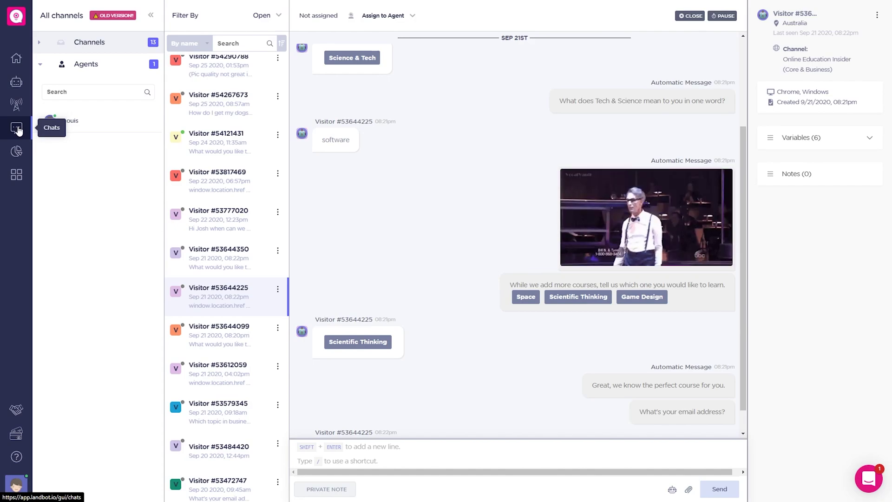
Open the newest chat, then review Channels, Overview and Agent Reports metrics before Integrations.
left_click(213, 77)
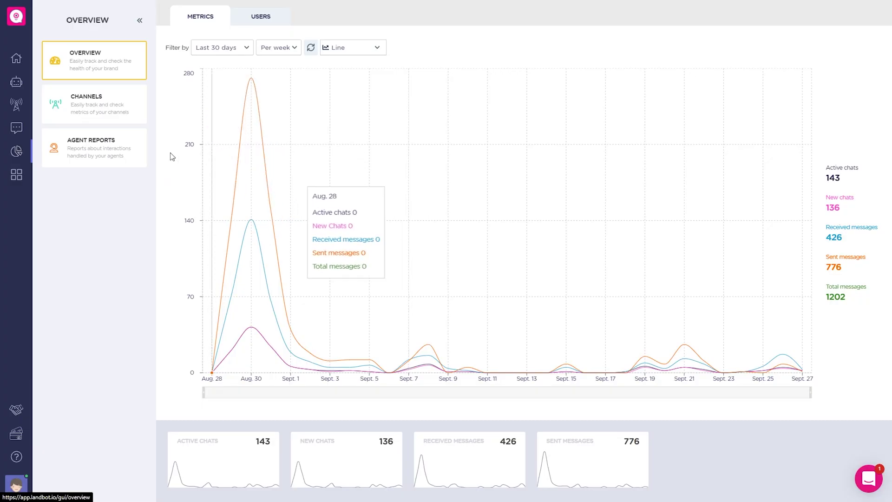
left_click(90, 104)
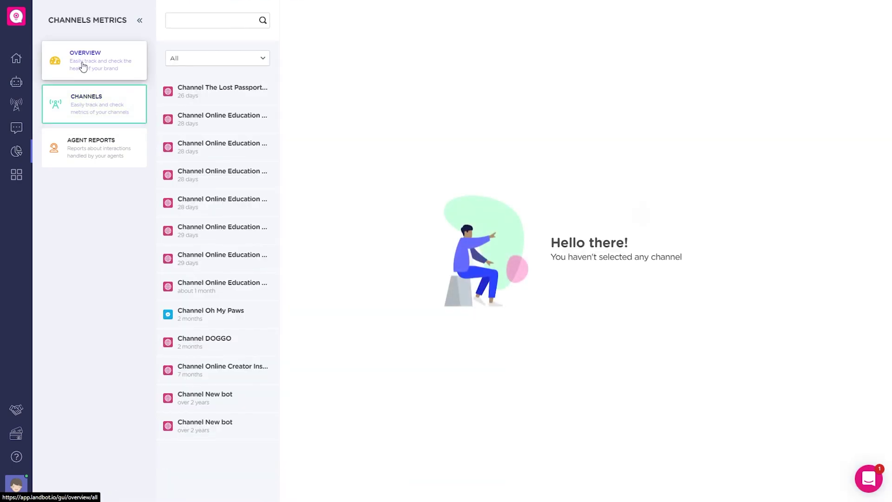
left_click(83, 66)
left_click(89, 159)
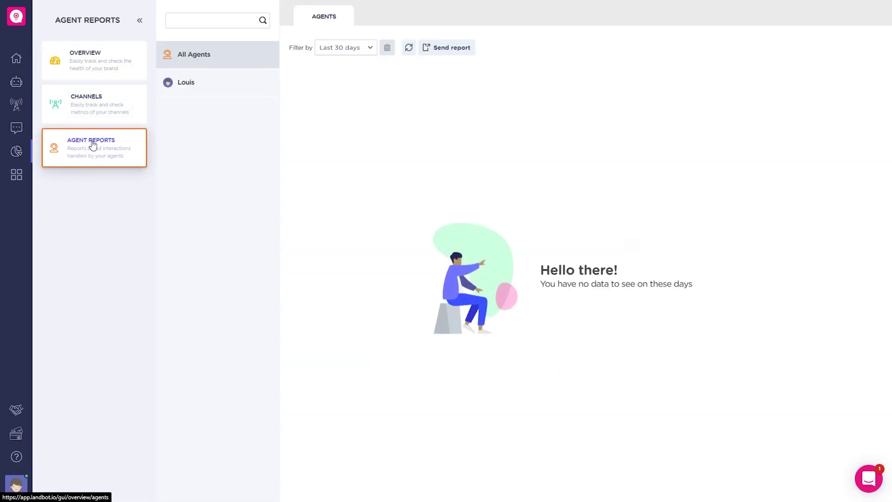
left_click(106, 92)
left_click(95, 65)
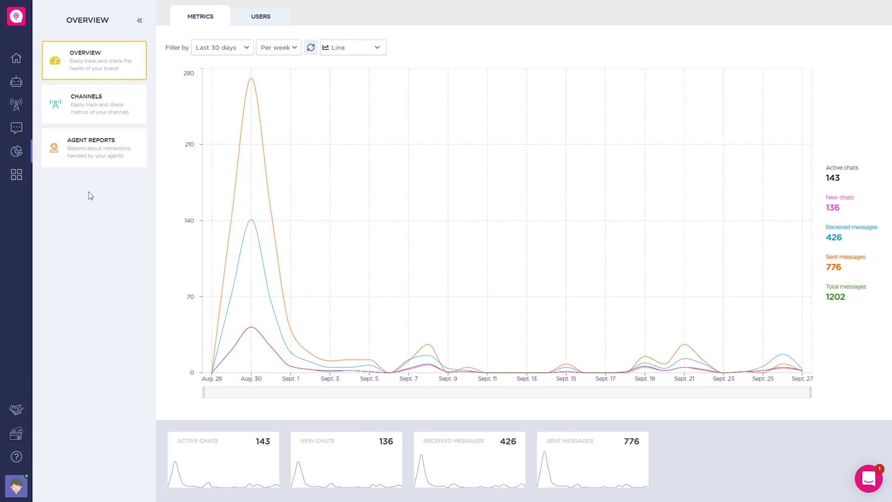
left_click(16, 174)
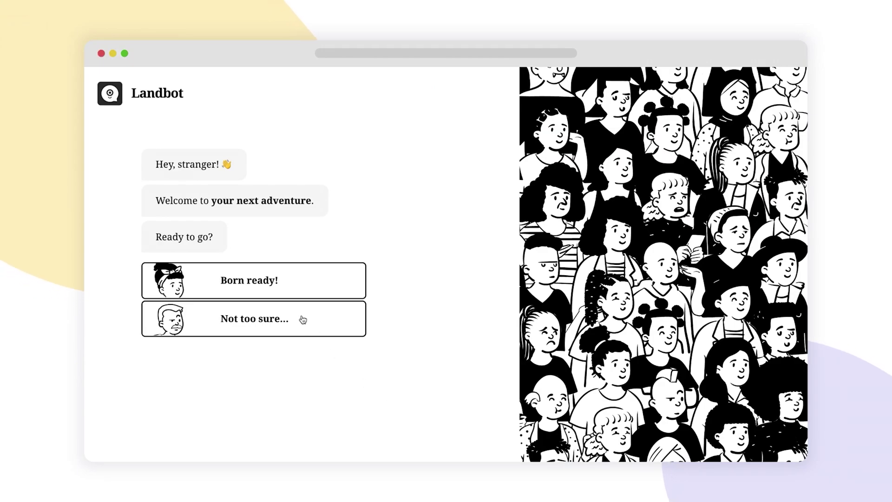
Answer the demo bot with 'Not too sure...' and enter the name 'Mik'.
left_click(303, 319)
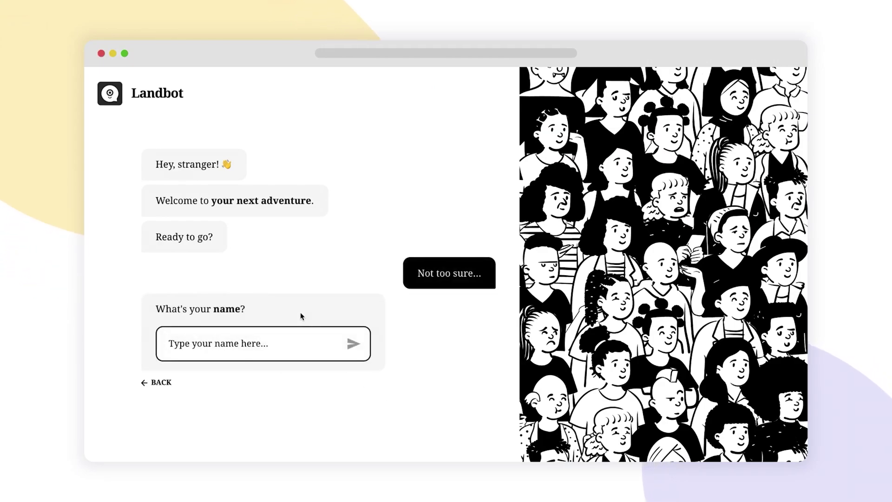
type("Mik")
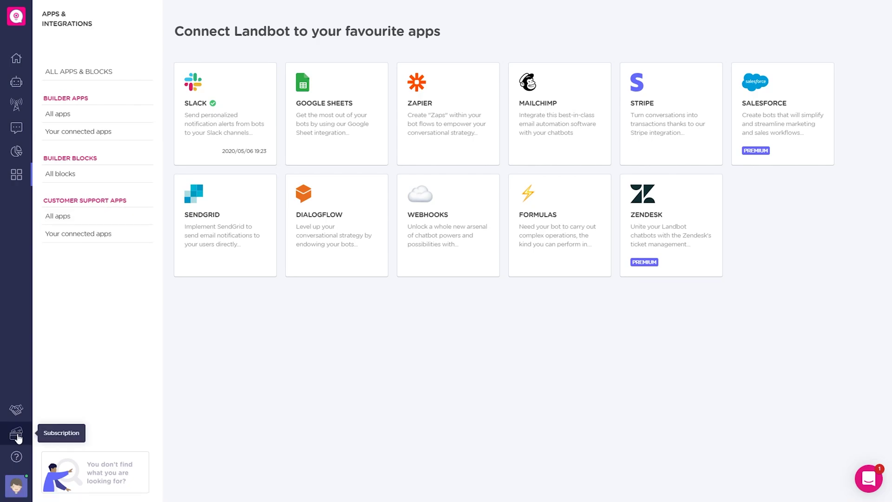
Show the help resources menu, then return to the all-bots dashboard.
left_click(16, 457)
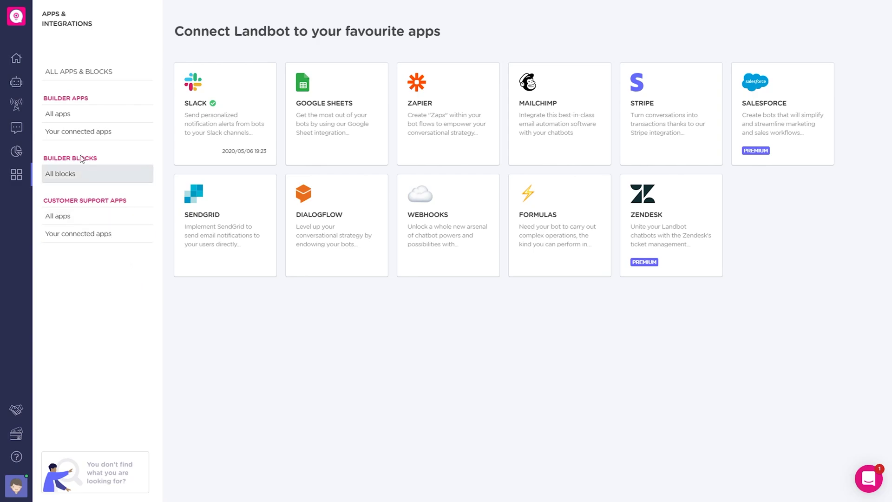
left_click(13, 57)
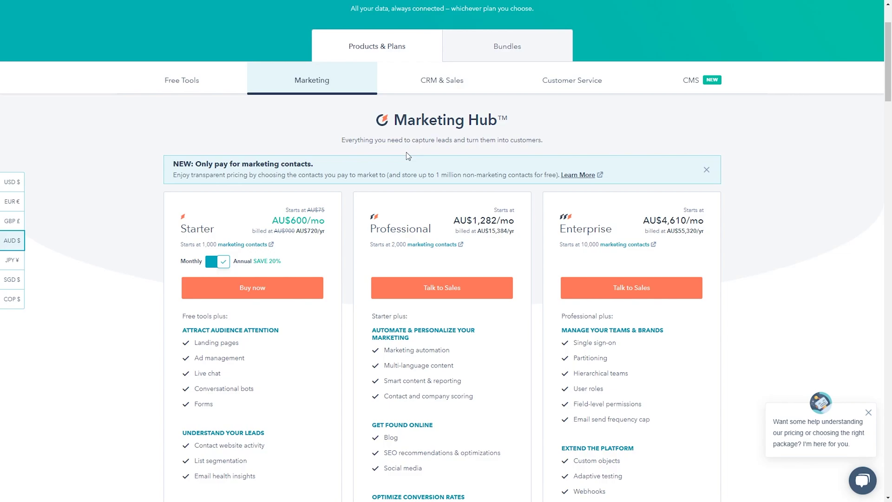
Highlight the Starter plan's AU$600/mo price on the Marketing Hub pricing page.
scroll(406, 156, "up", 2)
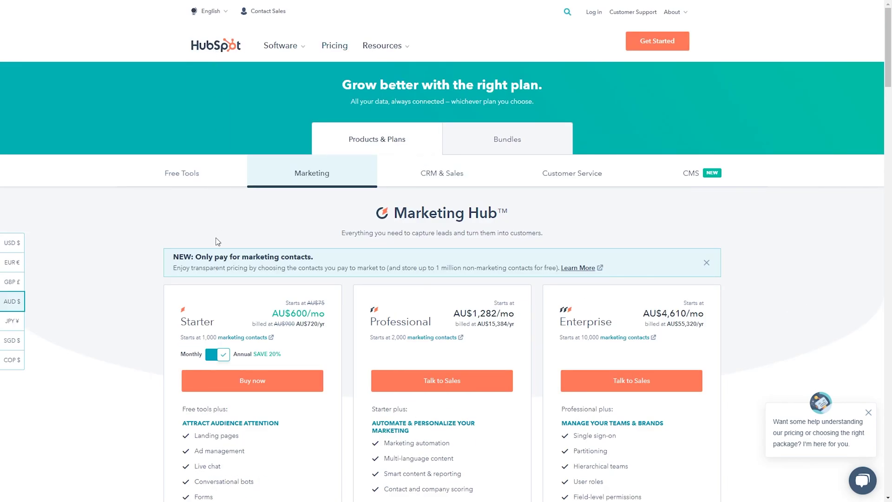
scroll(218, 239, "down", 3)
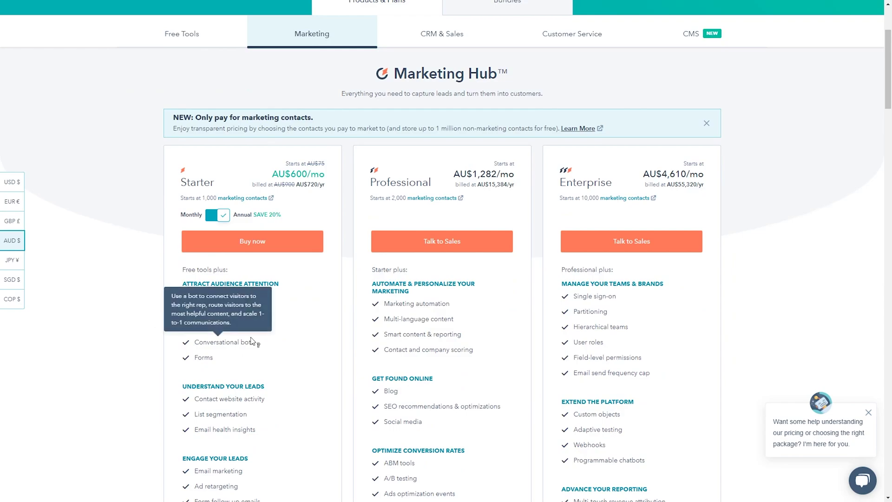
scroll(264, 343, "up", 2)
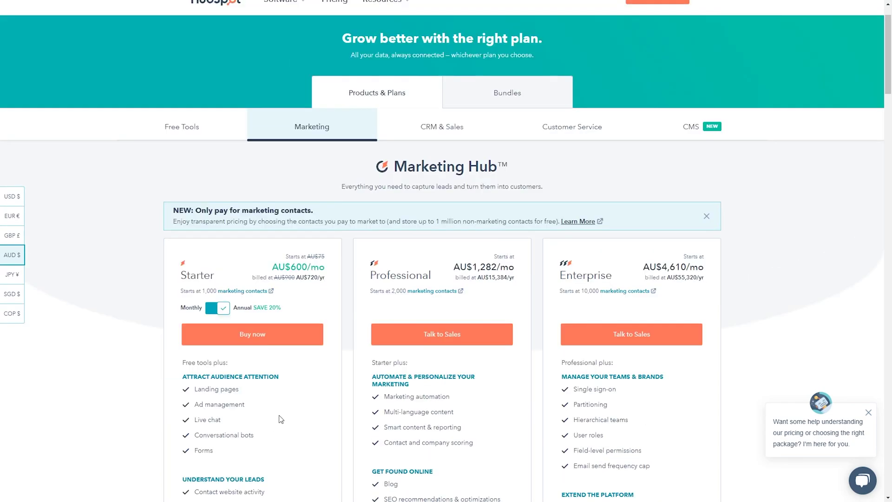
left_click_drag(278, 266, 329, 269)
left_click(327, 270)
Scroll through the Marketing Hub plan features up to Enterprise and back.
scroll(301, 334, "down", 2)
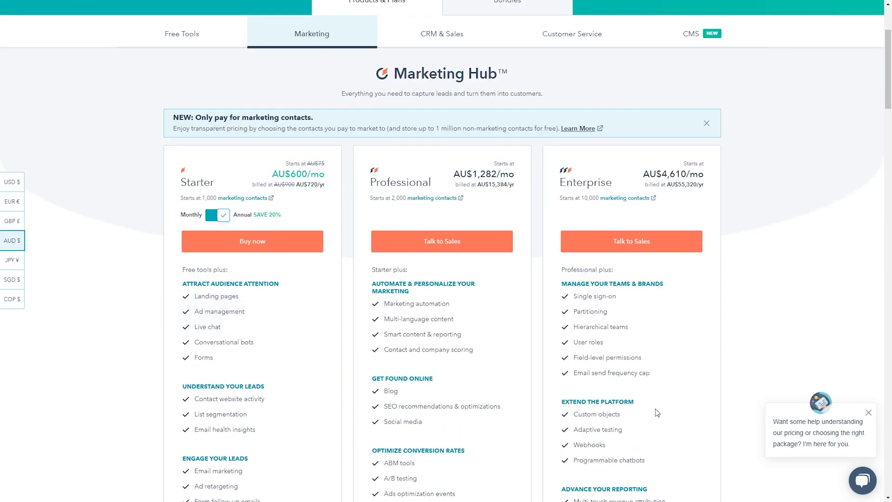
scroll(253, 383, "up", 3)
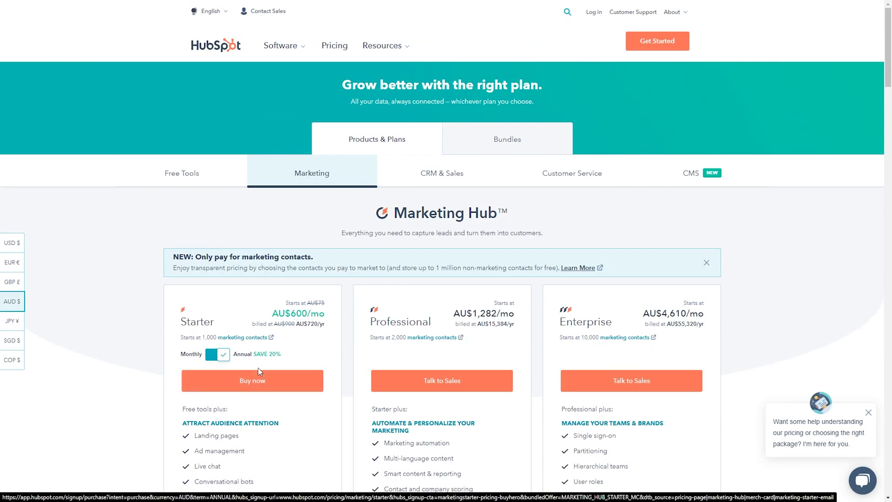
scroll(258, 367, "down", 2)
scroll(261, 313, "down", 3)
scroll(269, 354, "down", 1)
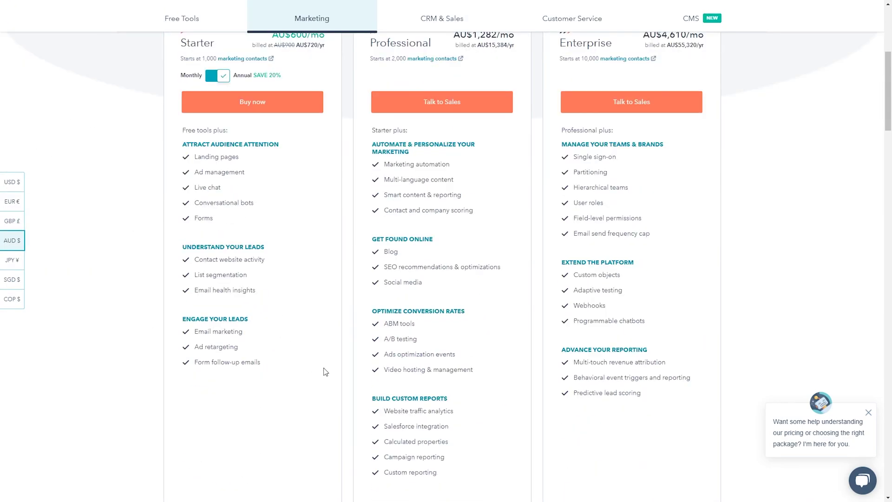
scroll(326, 370, "up", 4)
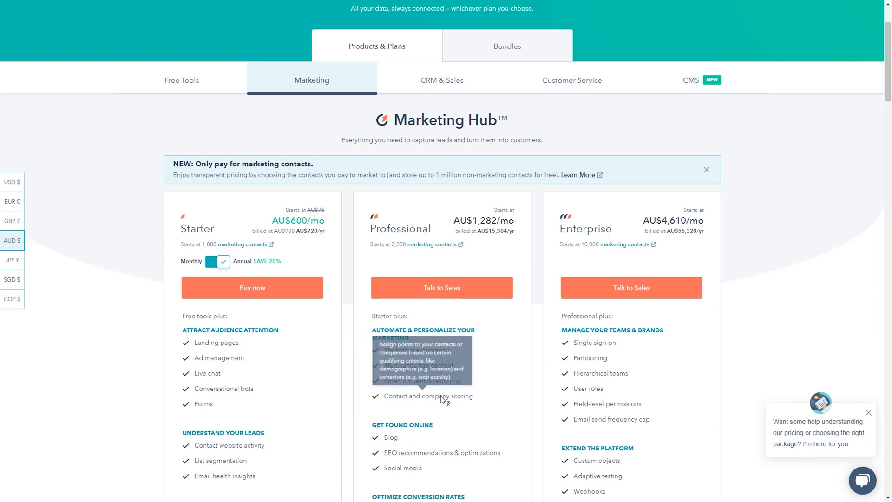
scroll(446, 400, "down", 3)
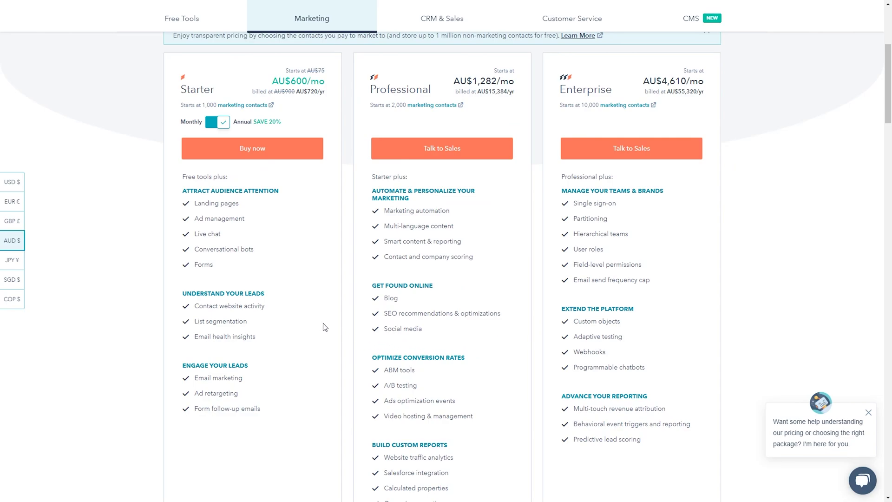
scroll(234, 347, "up", 2)
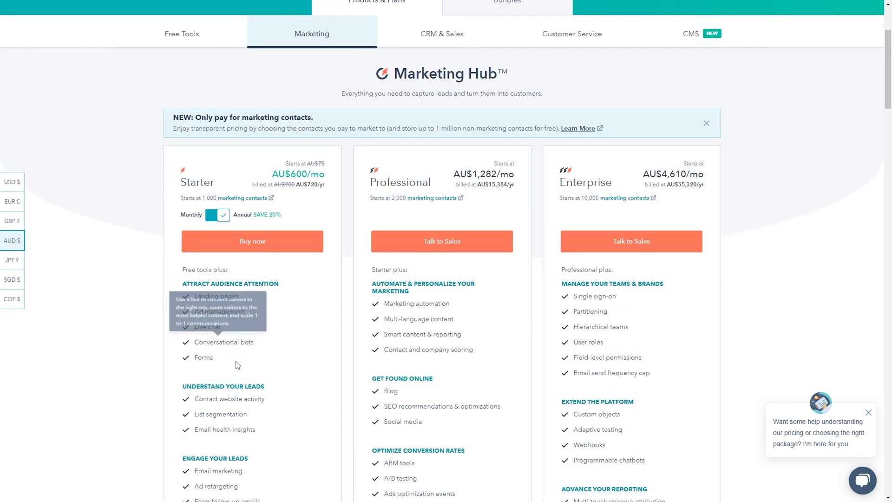
scroll(235, 347, "up", 2)
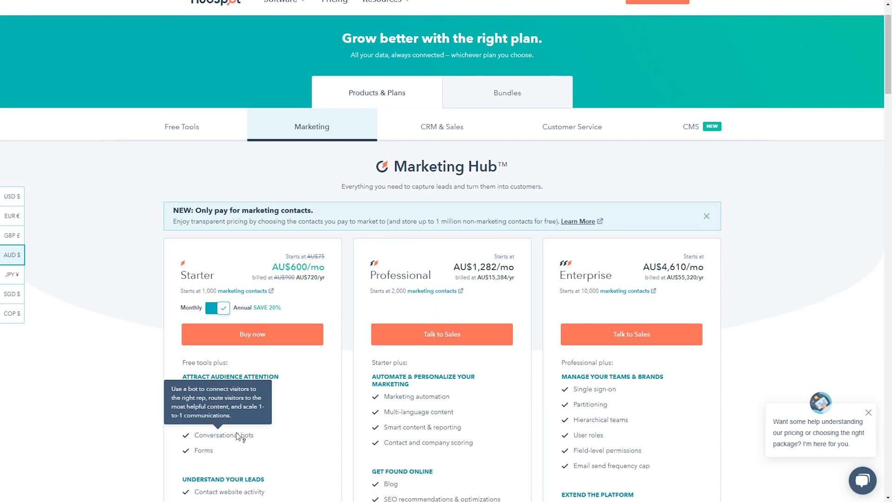
scroll(239, 436, "up", 1)
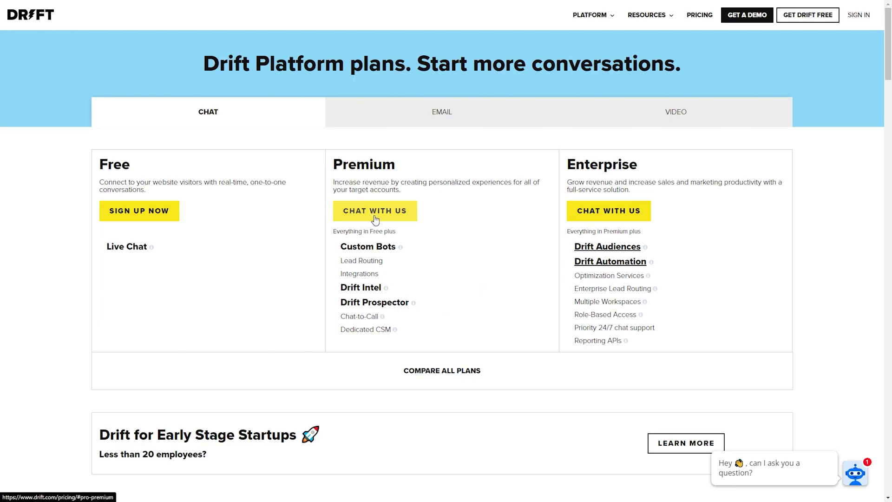
Scroll the Drift pricing page to the Plan Comparison table and back.
left_click_drag(887, 52, 889, 128)
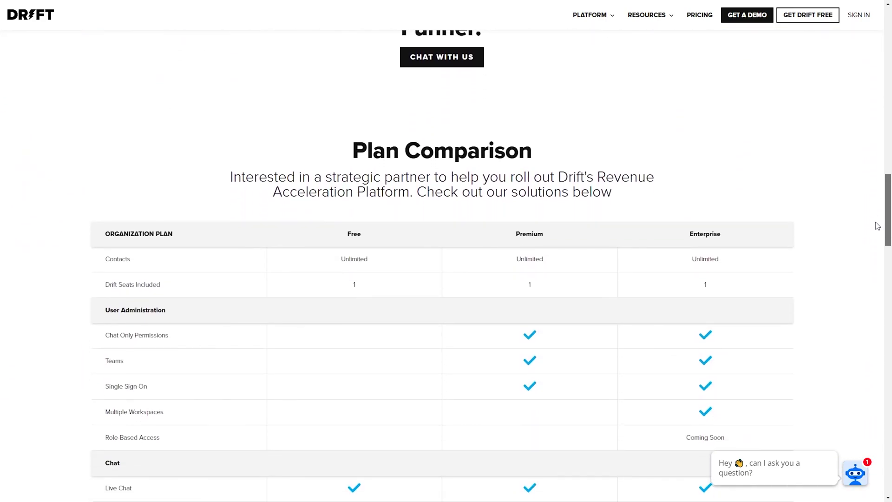
mouse_move(890, 128)
left_mouse_down()
mouse_move(875, 230)
mouse_move(889, 253)
mouse_move(876, 109)
left_mouse_up()
scroll(374, 218, "up", 5)
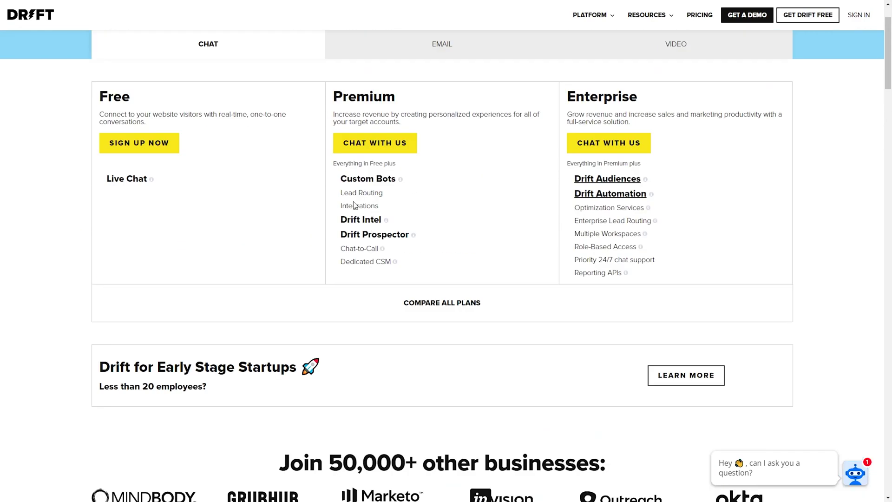
scroll(354, 205, "up", 2)
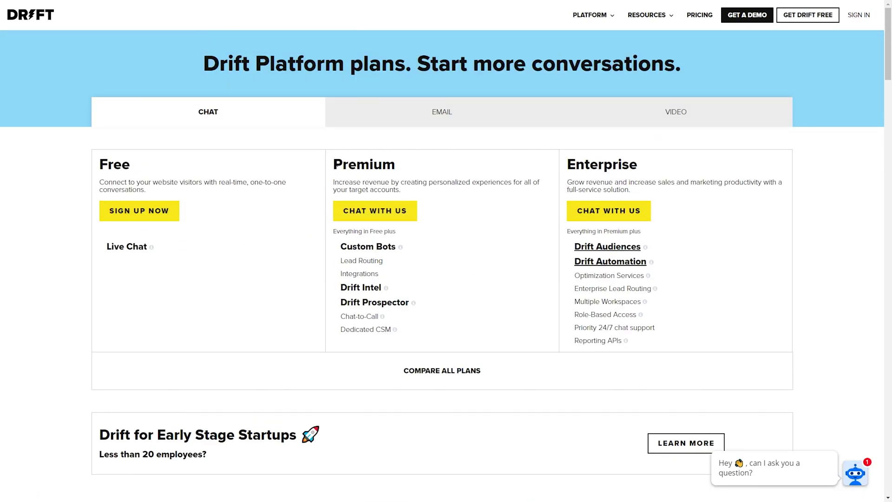
Highlight the Premium features, Enterprise heading and Drift Automation on Drift's pricing.
left_click_drag(330, 161, 461, 324)
left_click(461, 333)
left_click_drag(459, 332, 458, 314)
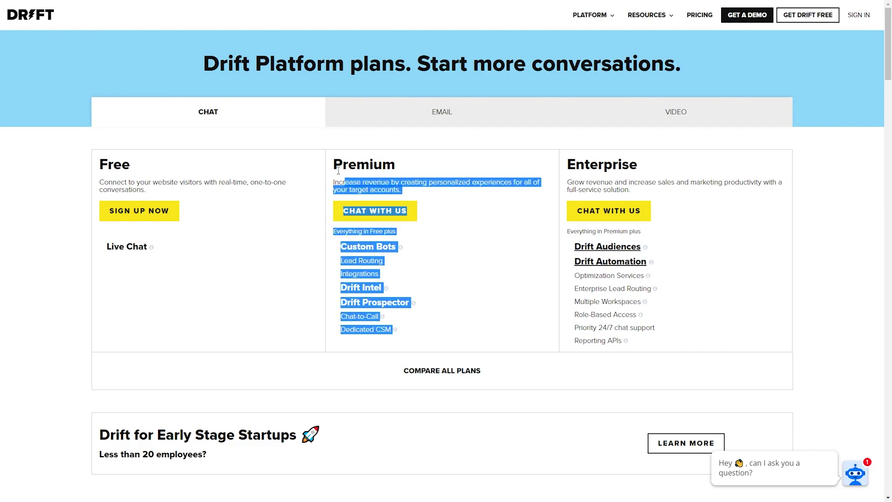
left_click(458, 314)
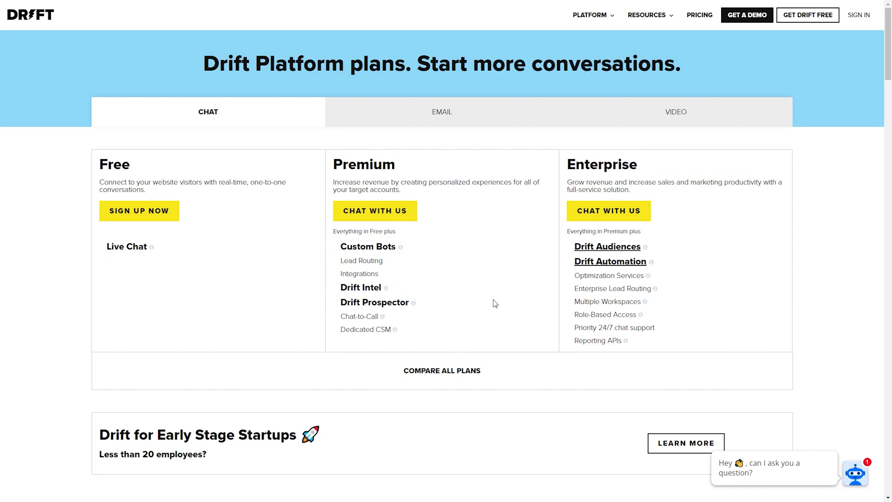
left_click_drag(575, 261, 673, 267)
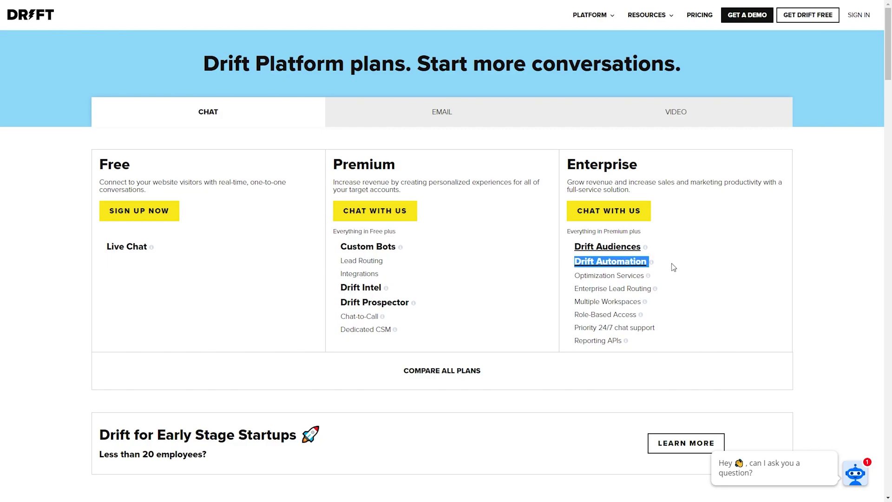
left_click_drag(567, 166, 631, 162)
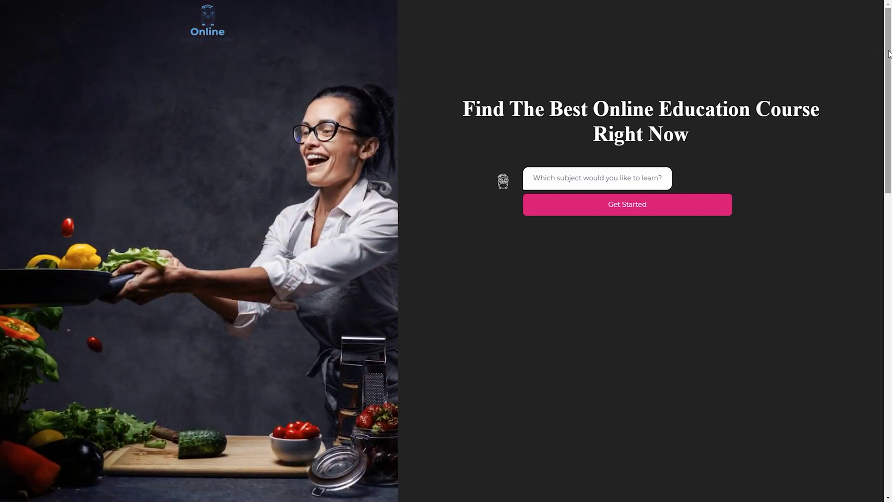
Choose Surprise Me! as the subject and answer the one-word happy question with 'dog'.
scroll(876, 312, "down", 10)
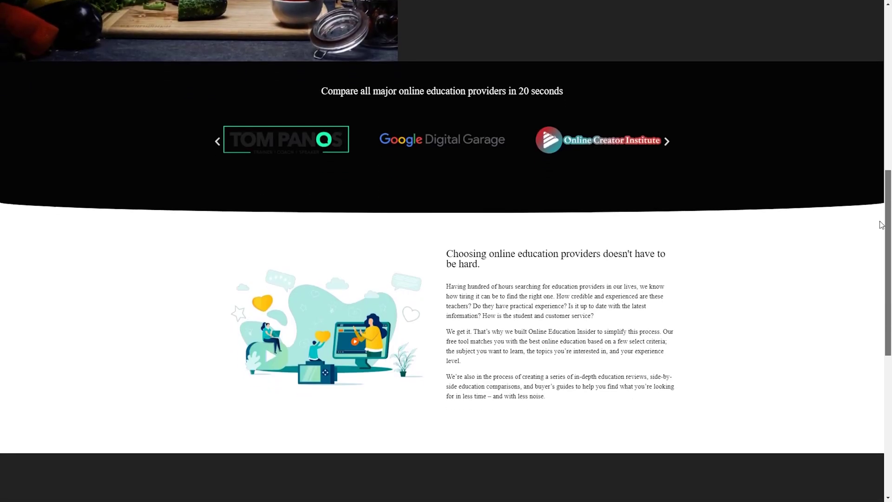
scroll(877, 313, "down", 5)
scroll(877, 312, "up", 15)
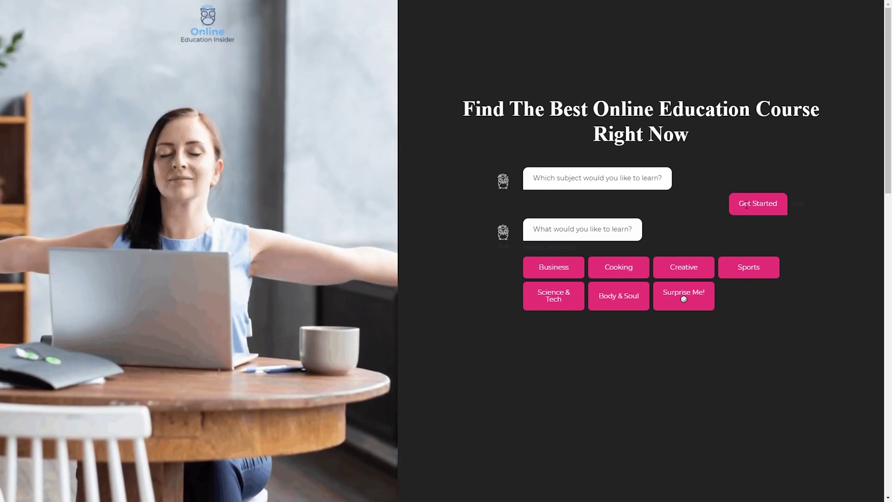
left_click_drag(631, 250, 576, 229)
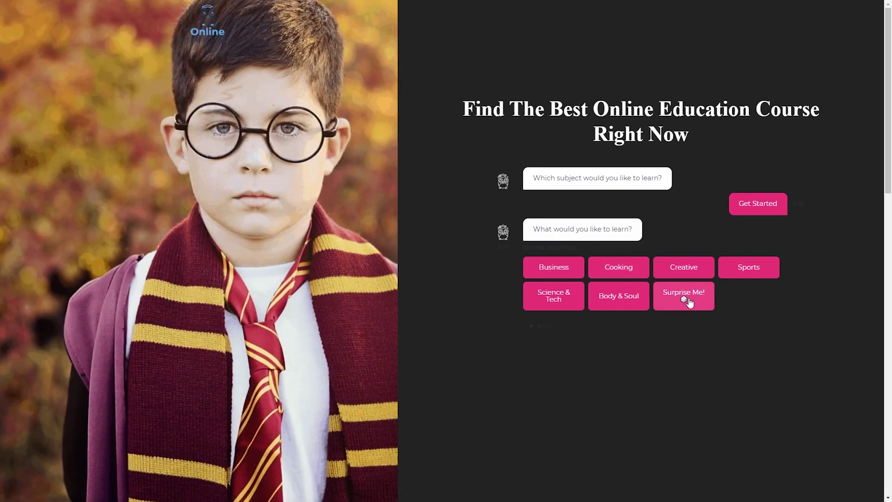
left_click(698, 307)
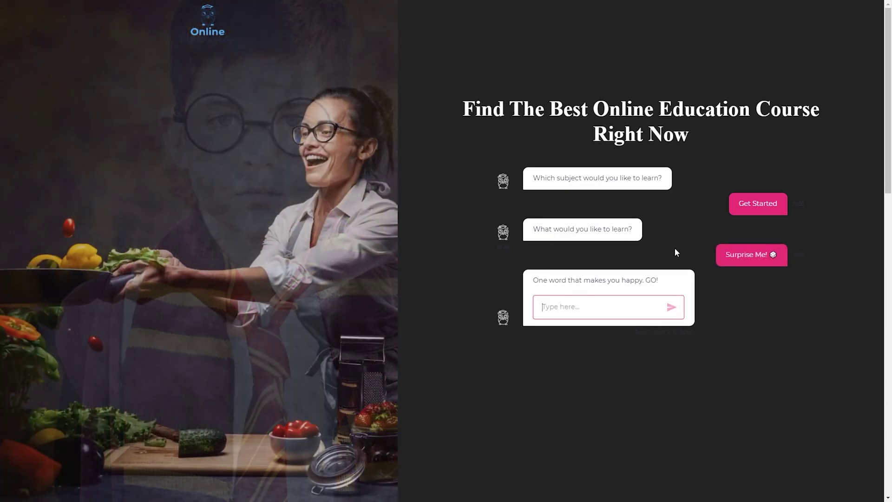
type("dog")
key("Return")
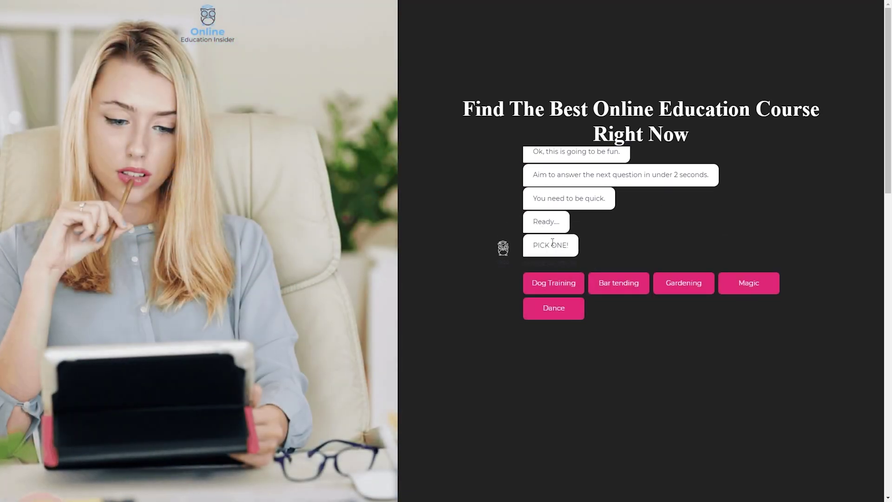
Pick Dog Training, then answer 'dog' and pick Dog Training again in the new chat.
scroll(611, 258, "up", 3)
scroll(559, 319, "down", 3)
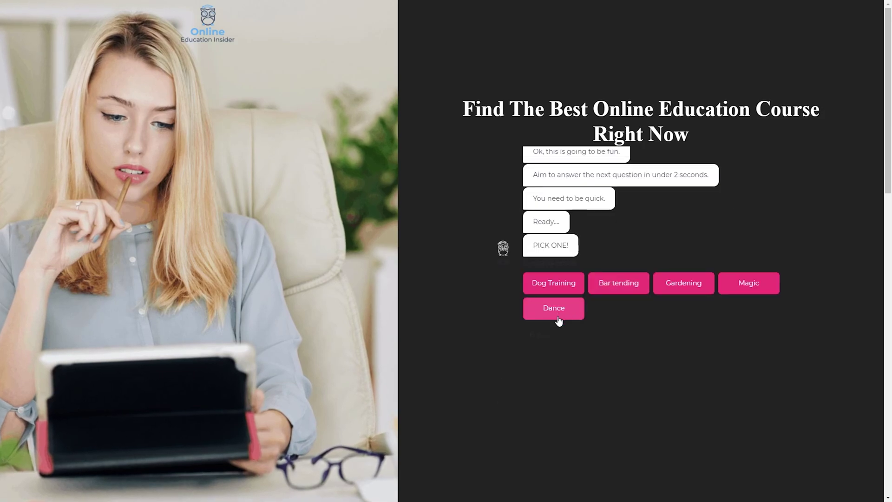
left_click(559, 285)
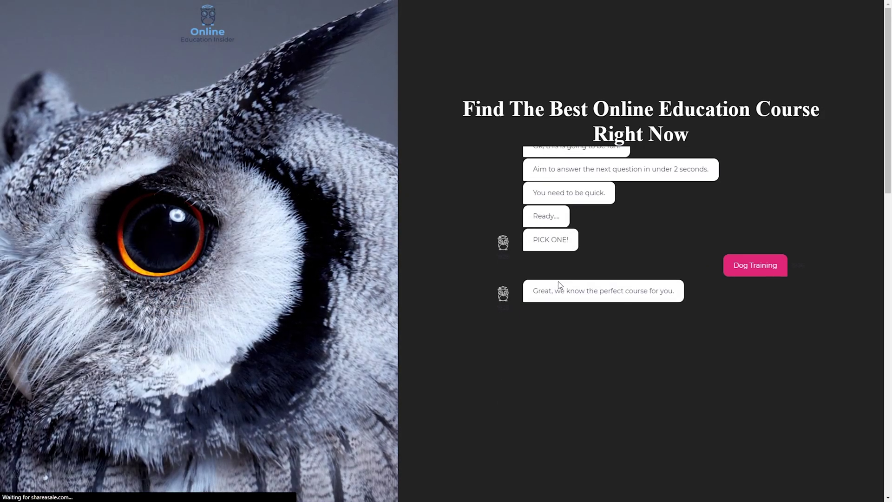
type("dog")
key("Return")
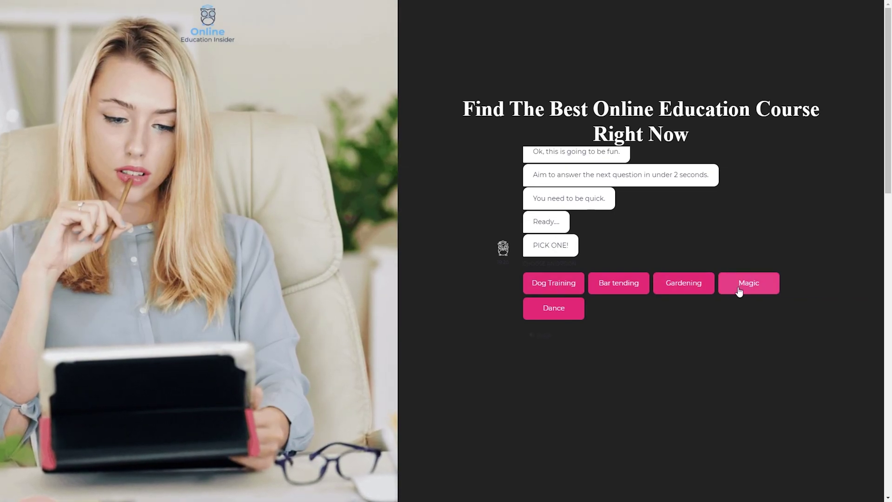
scroll(613, 274, "up", 3)
scroll(650, 242, "down", 3)
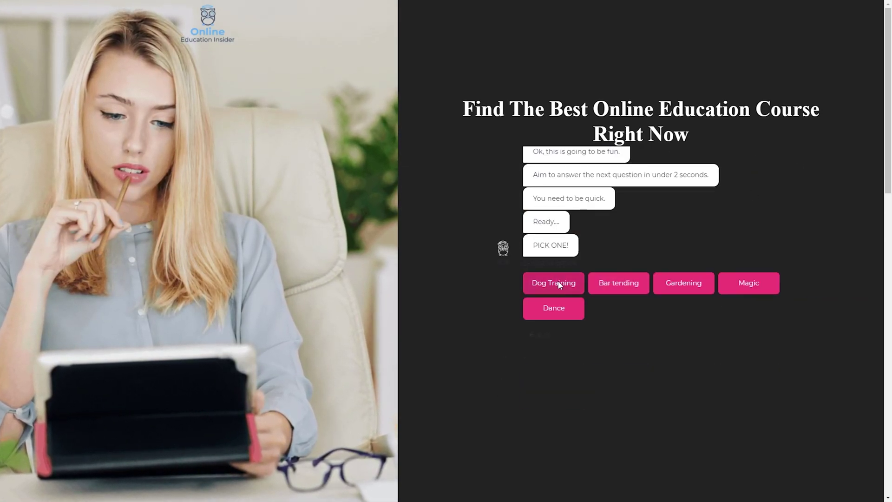
left_click(558, 282)
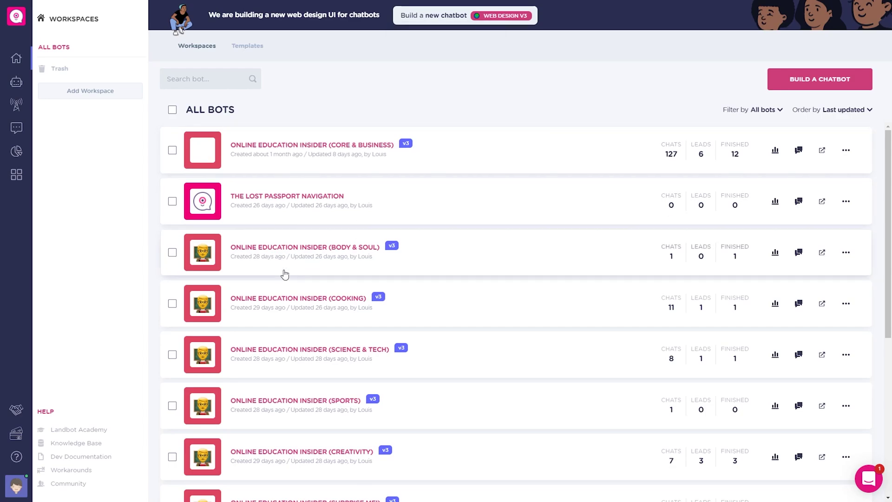
Find the Online Education Insider (Surprise Me!) bot in the All Bots list and open it in the builder.
scroll(303, 422, "down", 1)
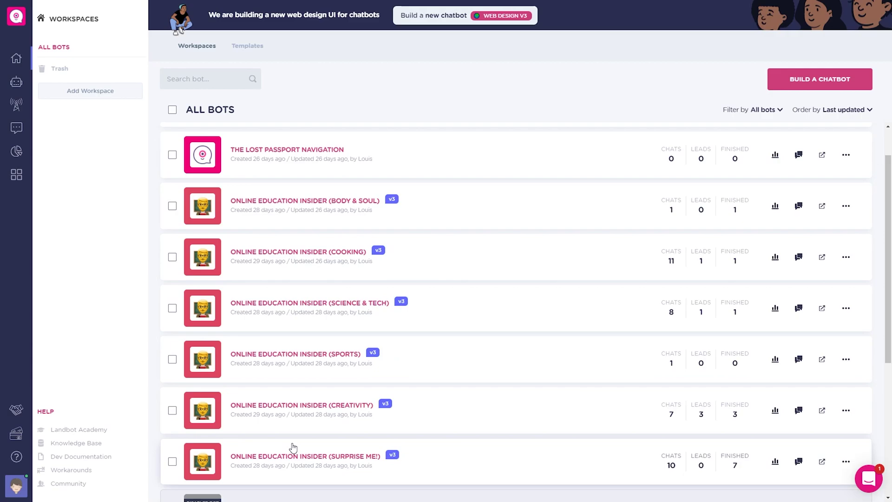
scroll(302, 460, "up", 1)
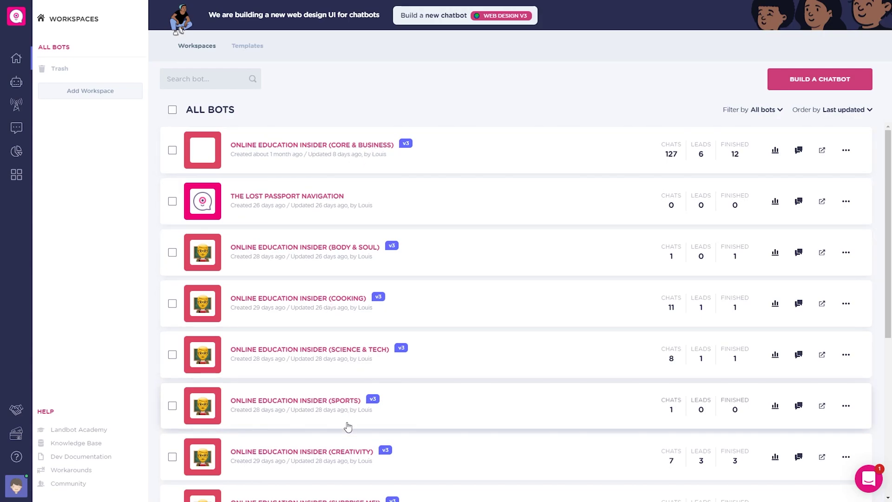
scroll(350, 451, "down", 1)
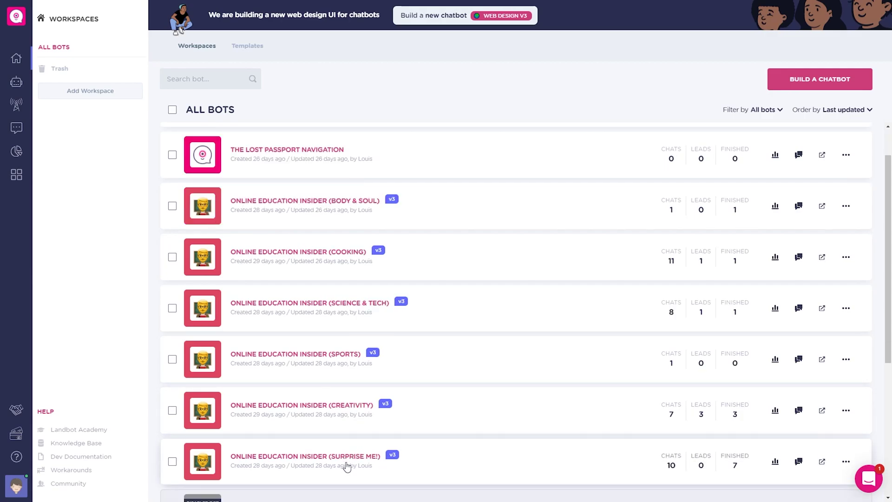
scroll(334, 448, "up", 1)
scroll(330, 374, "down", 3)
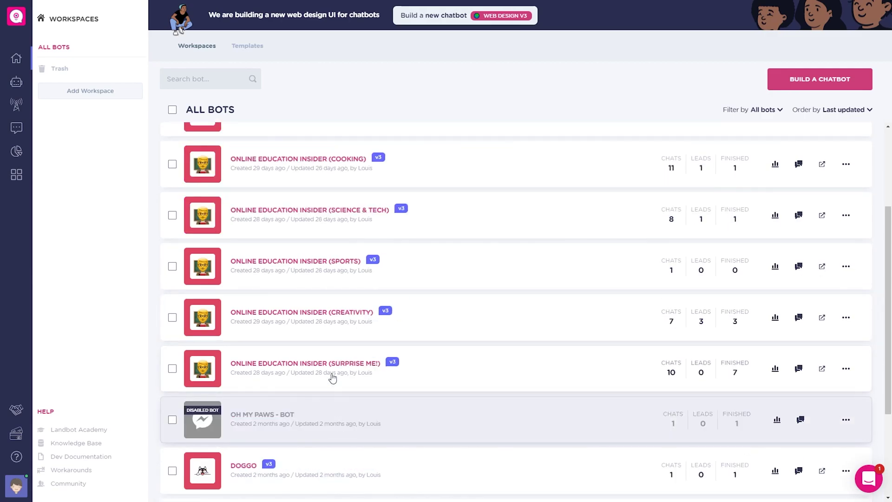
left_click(333, 376)
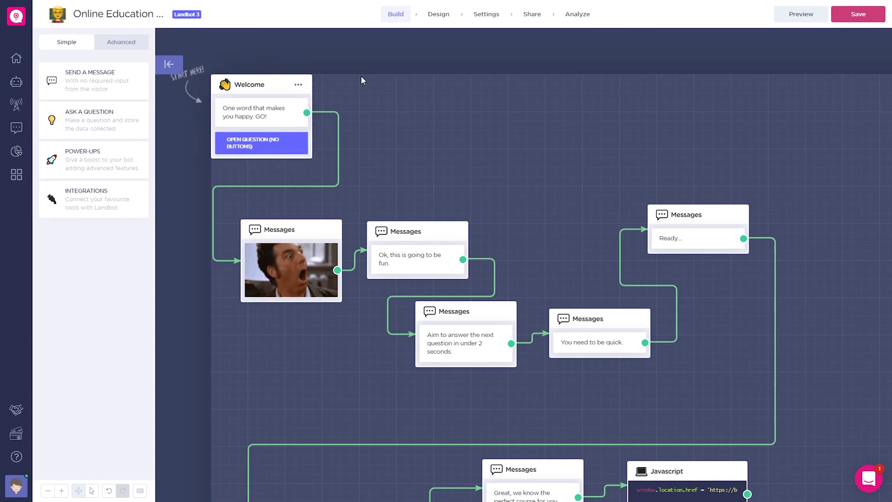
Nudge the GIF message node up and the 'You need to be quick' node slightly down.
left_click_drag(288, 229, 288, 211)
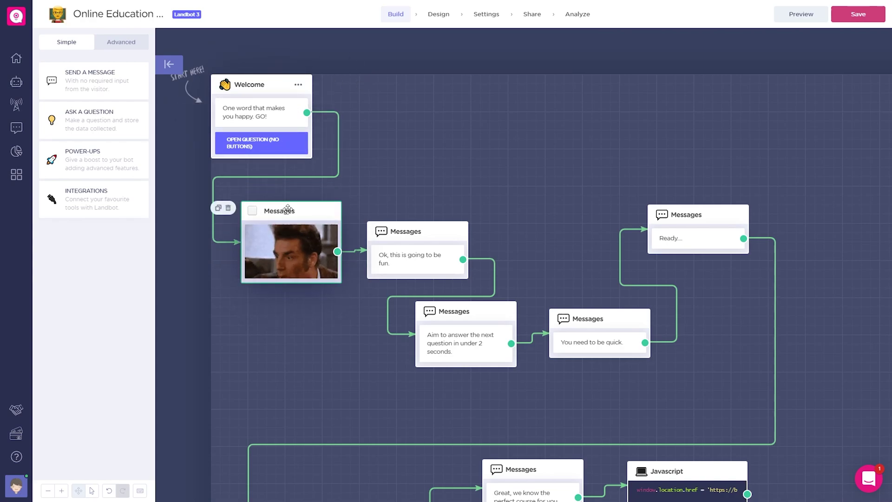
scroll(540, 308, "down", 2)
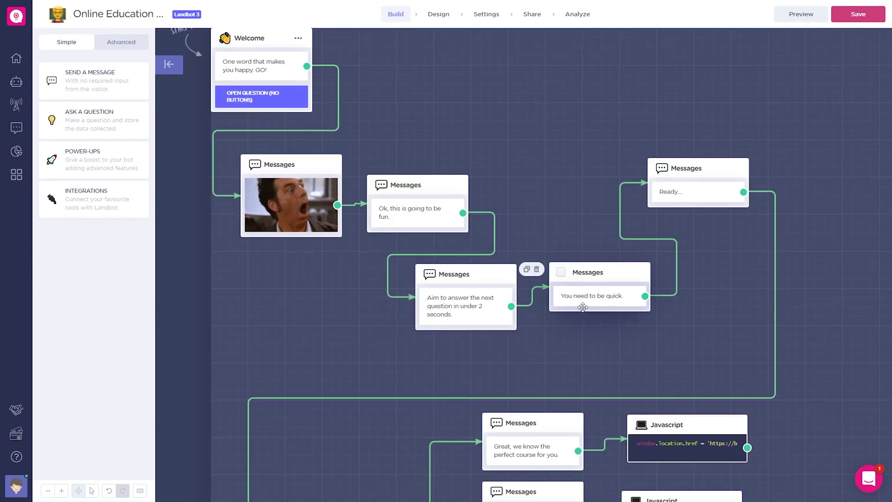
left_click_drag(588, 274, 588, 279)
scroll(289, 281, "down", 8)
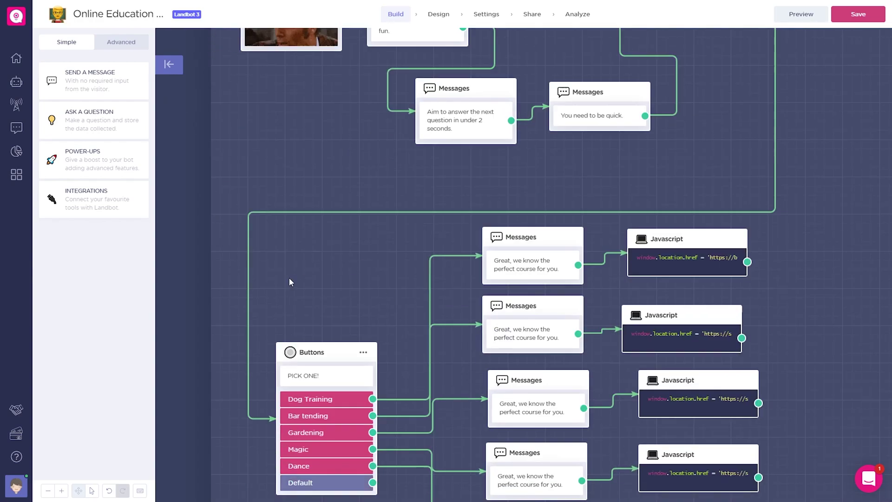
scroll(332, 249, "down", 6)
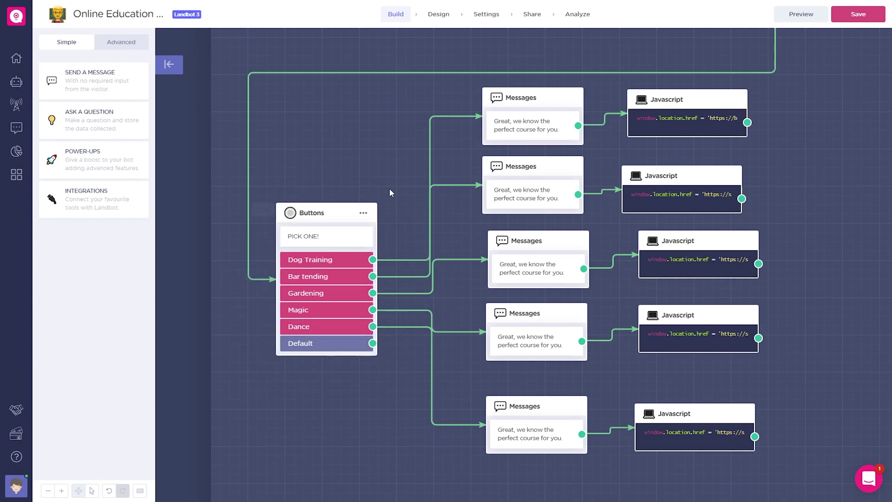
Shift the PICK ONE! buttons block left and move it higher in the flow.
left_click_drag(322, 210, 299, 210)
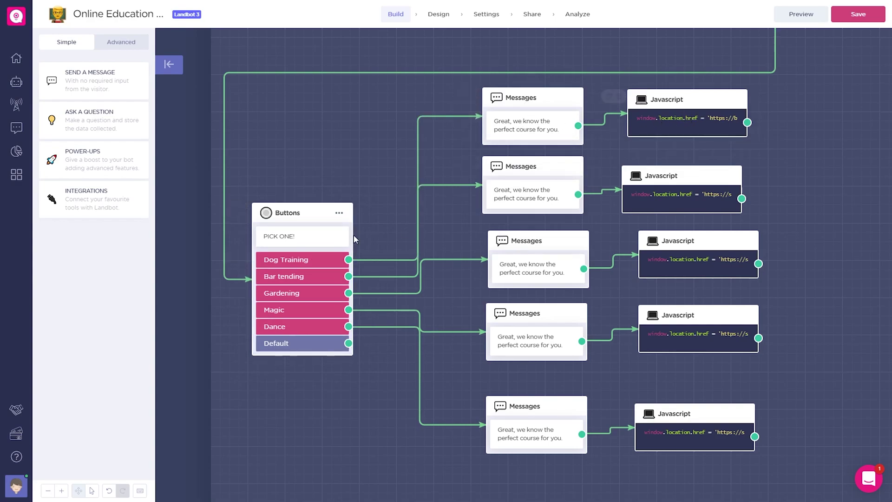
mouse_move(326, 326)
mouse_move(297, 211)
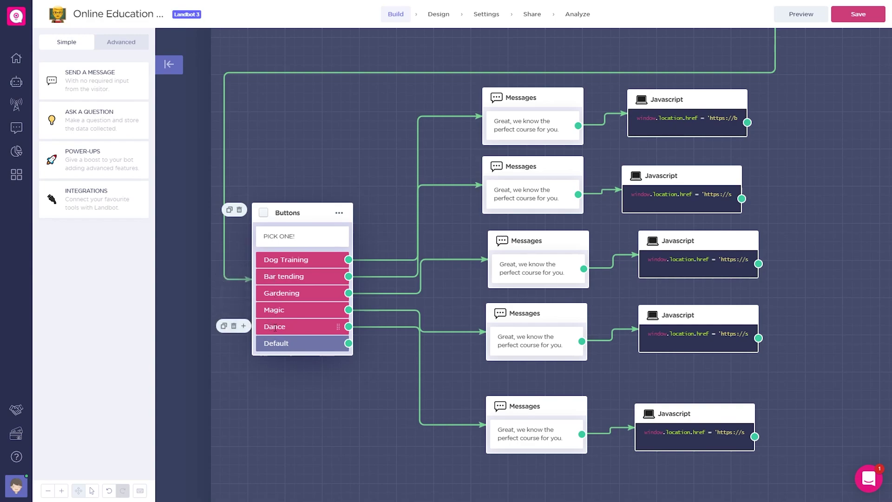
left_click_drag(298, 211, 297, 184)
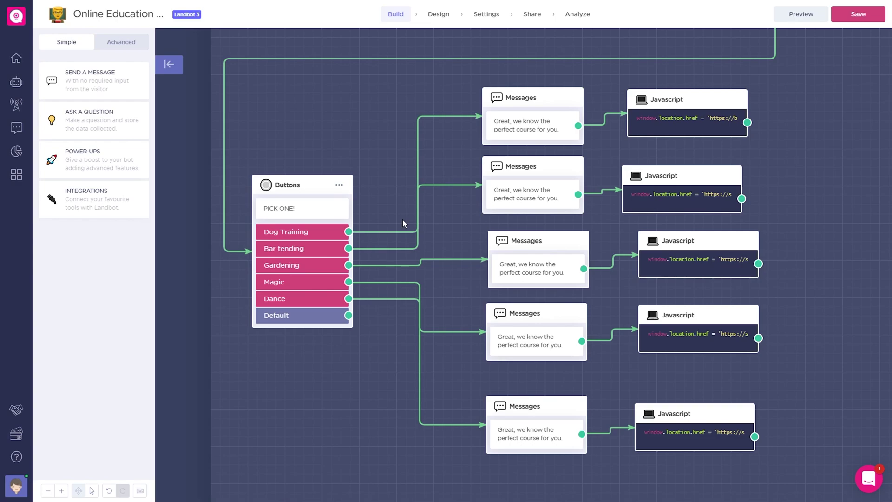
mouse_move(306, 183)
left_mouse_down()
mouse_move(313, 162)
mouse_move(304, 176)
left_mouse_up()
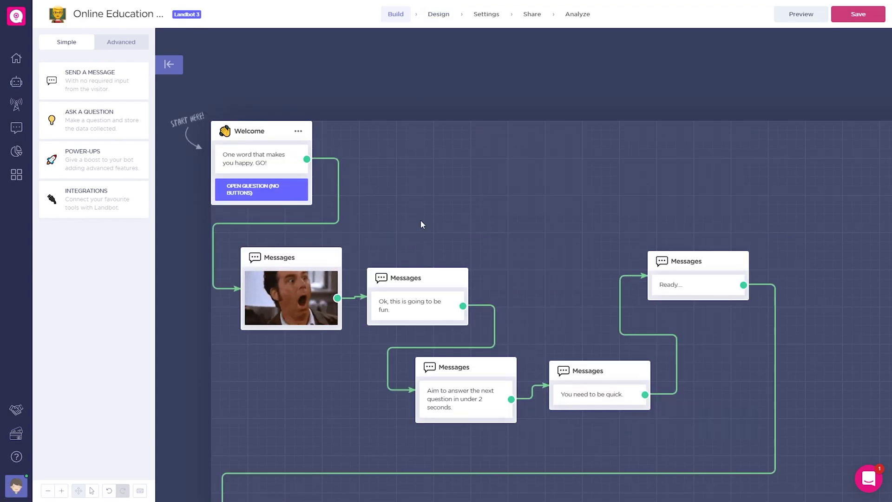
left_click(433, 17)
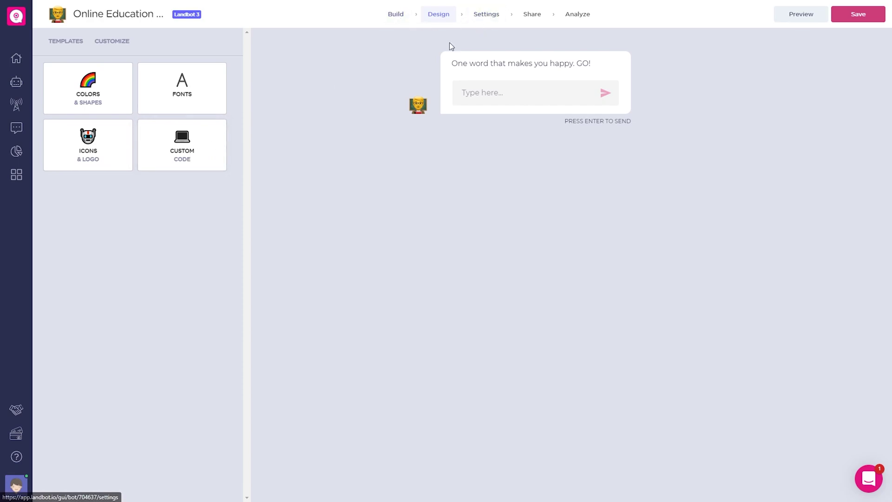
Review the Surprise Me! bot's general settings: name, branding and second-visit behaviour.
left_click(485, 21)
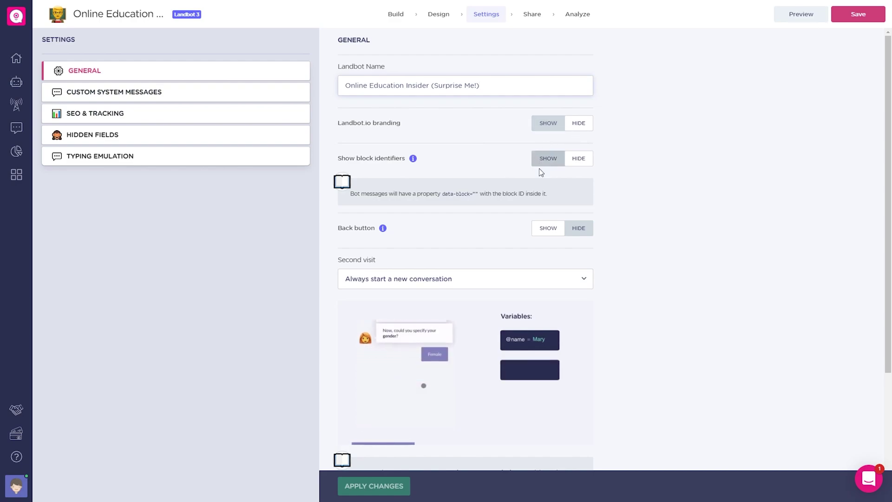
scroll(534, 394, "down", 4)
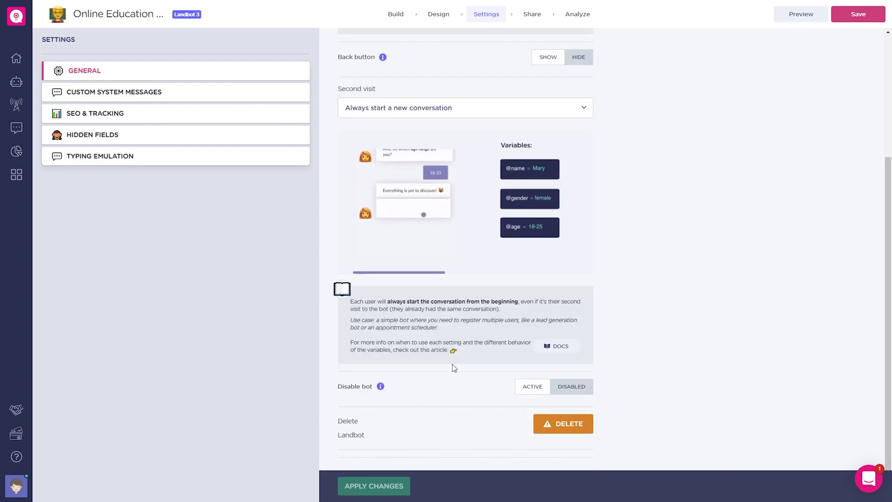
scroll(454, 365, "up", 4)
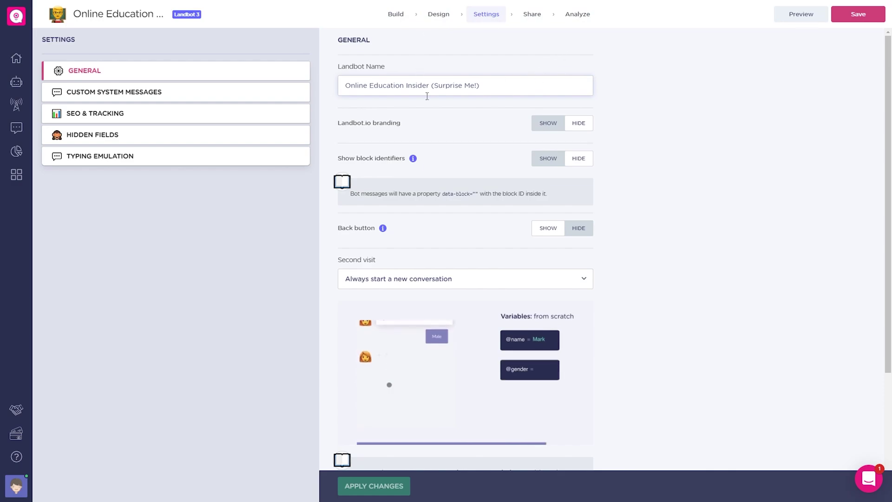
Go back to the all-bots dashboard and start building a new chatbot.
left_click(17, 58)
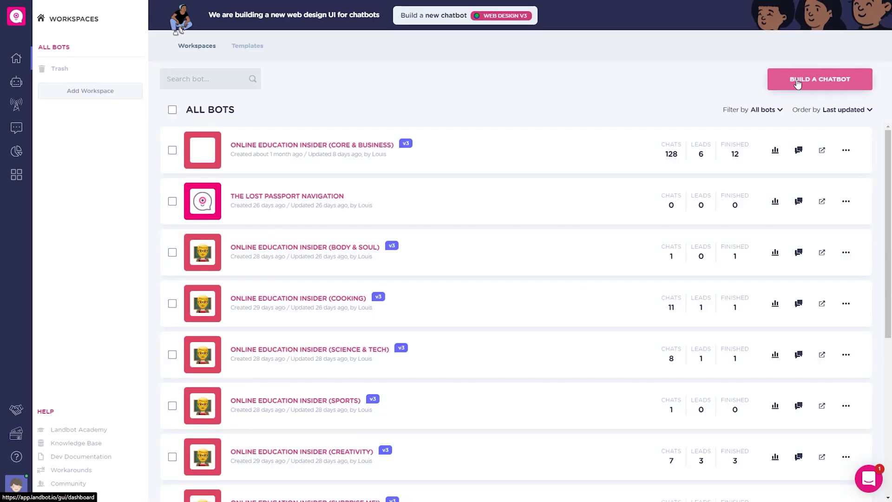
left_click(797, 83)
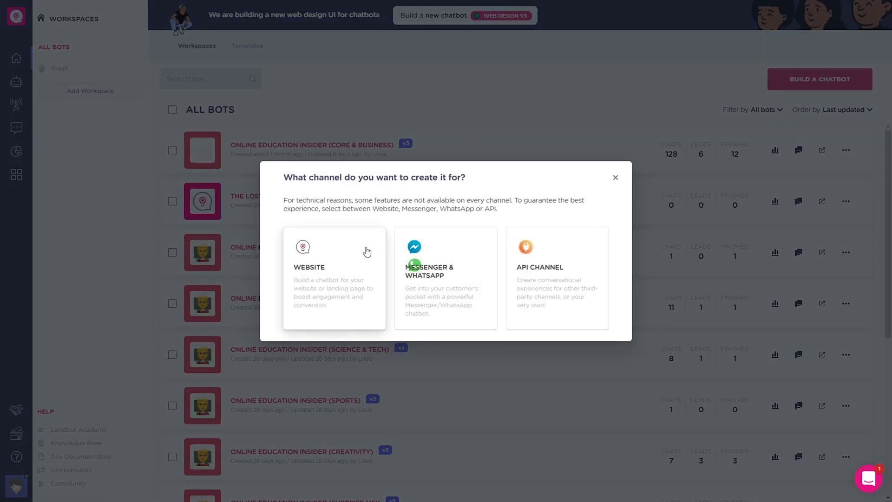
left_click(615, 177)
left_click(795, 78)
Create a new Website bot from scratch and select its welcome message.
left_click(346, 263)
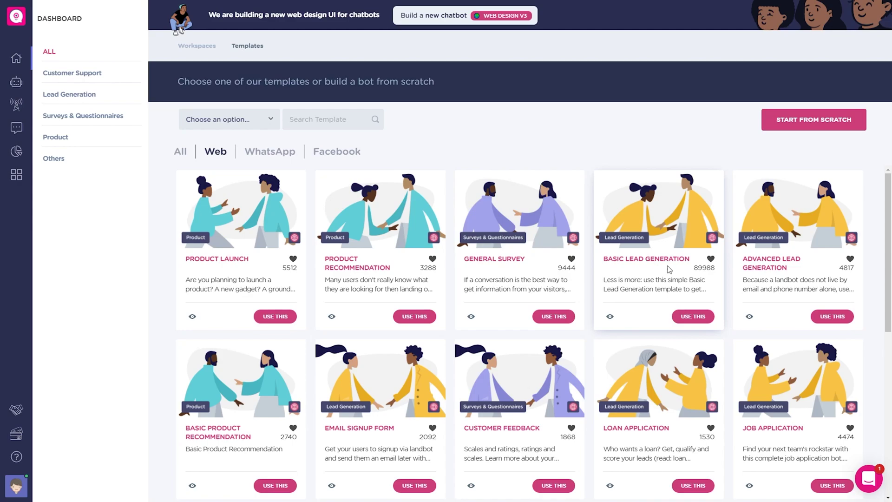
left_click(777, 122)
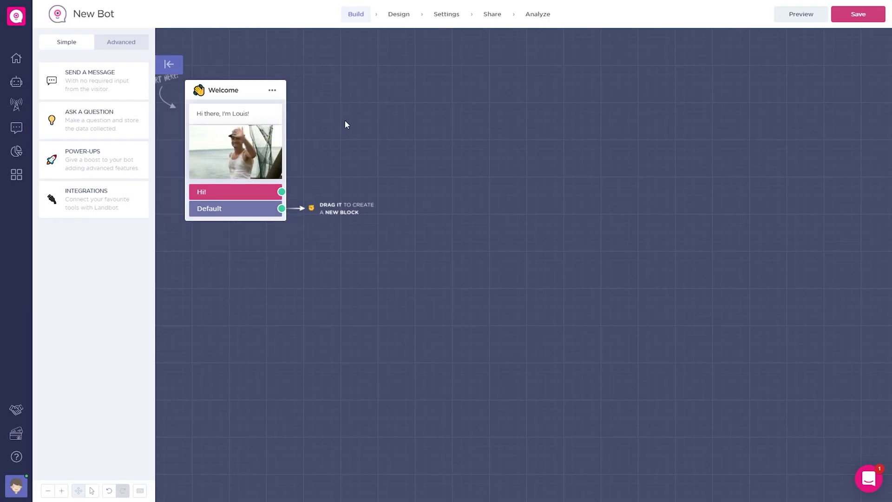
left_click(311, 114)
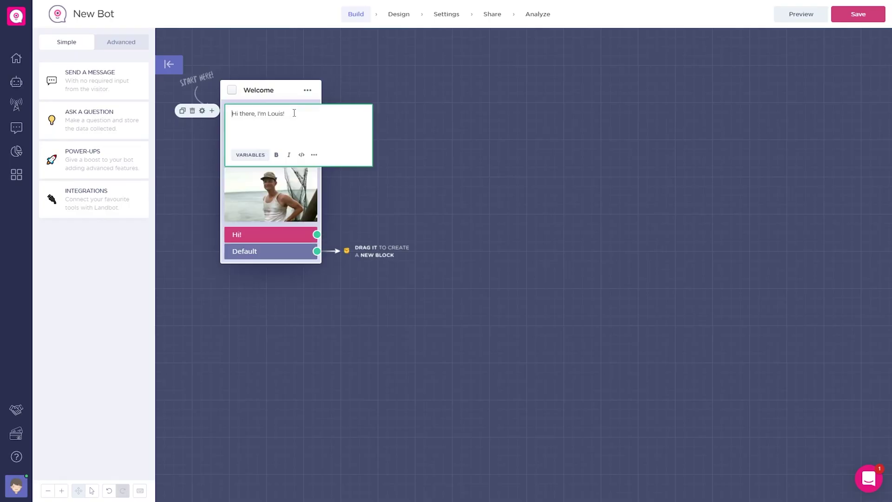
Drag a connection from the Hi! answer and browse the list of block types.
left_click(331, 179)
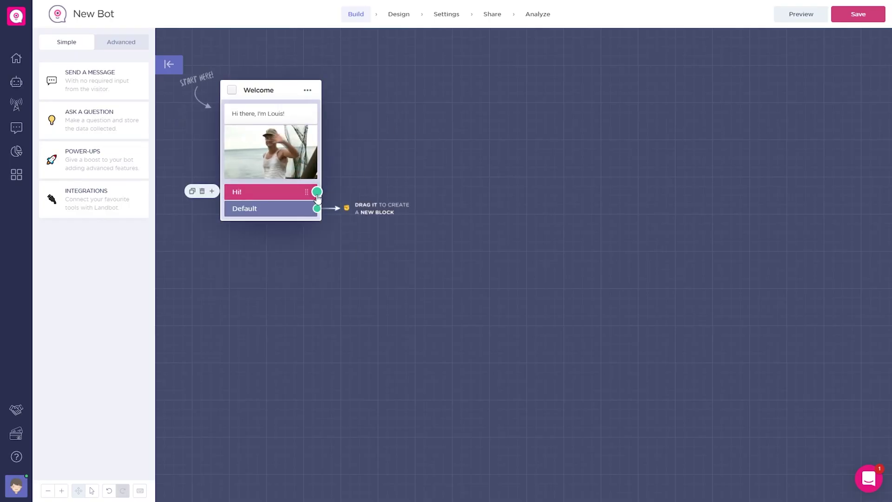
left_click_drag(317, 191, 447, 102)
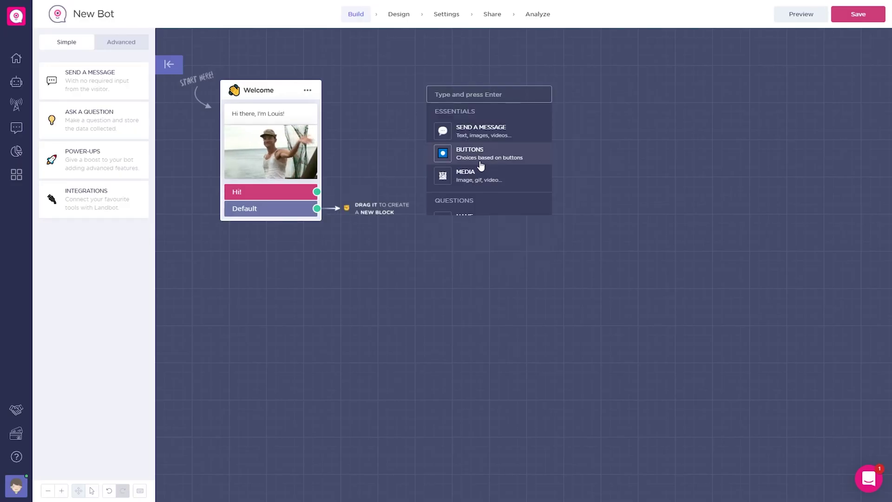
scroll(478, 168, "down", 2)
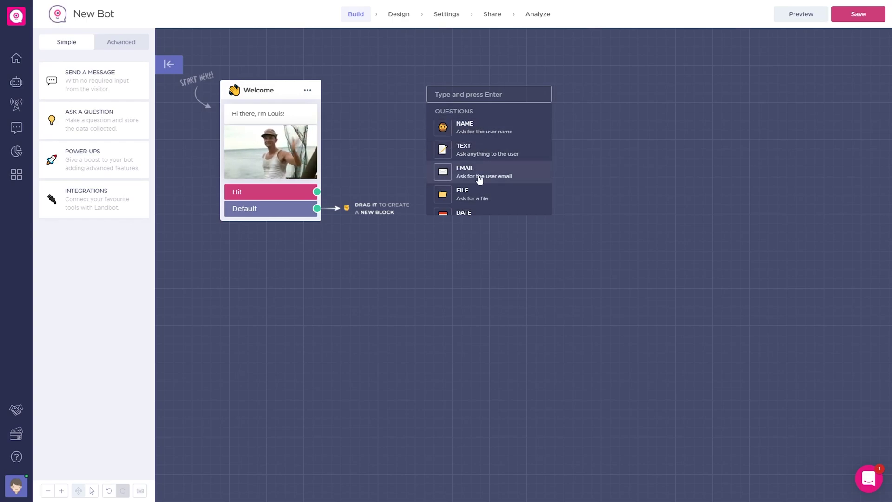
scroll(479, 176, "down", 2)
scroll(476, 181, "down", 2)
scroll(478, 188, "down", 2)
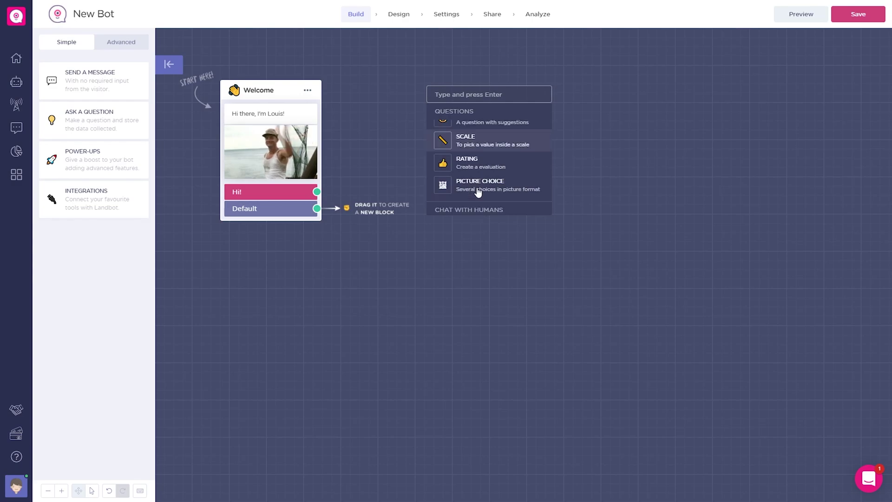
scroll(478, 191, "down", 2)
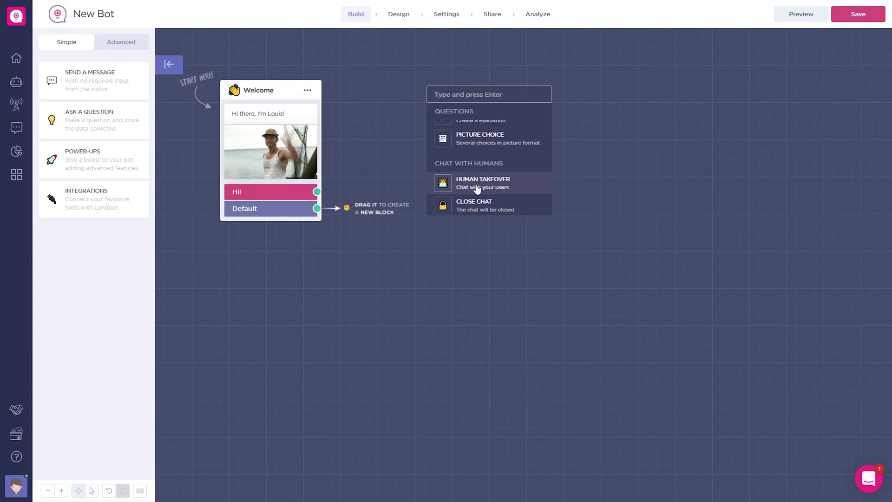
scroll(483, 191, "up", 3)
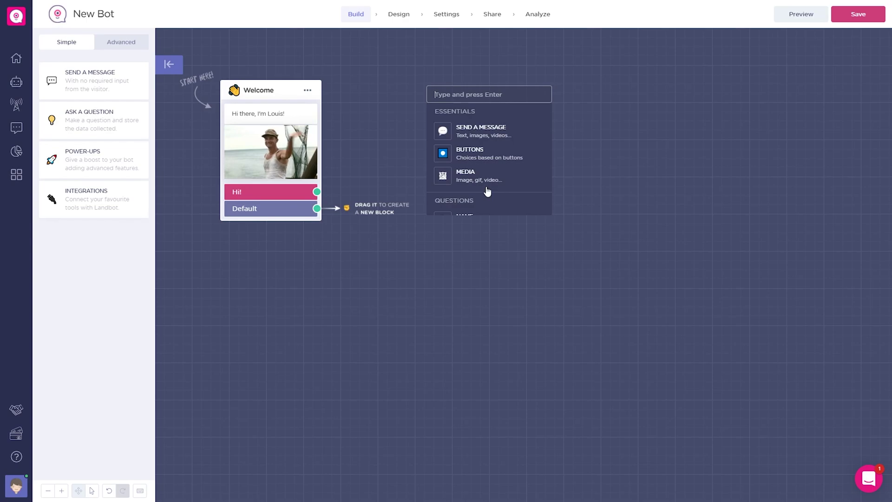
Add a 'Wonderful to meet you!' message and a help-choice buttons block after Hi!, arranged side by side.
left_click(469, 130)
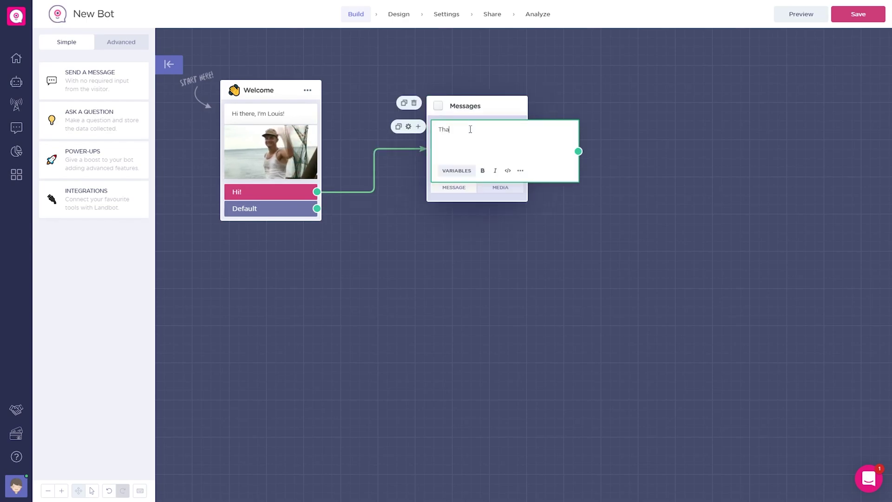
left_click_drag(522, 134, 652, 130)
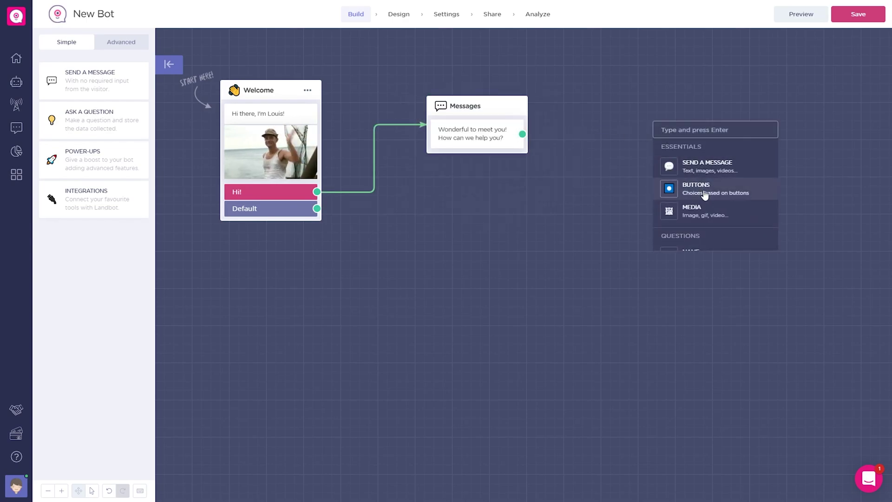
left_click(704, 194)
left_click_drag(464, 105, 415, 133)
left_click_drag(700, 125, 596, 126)
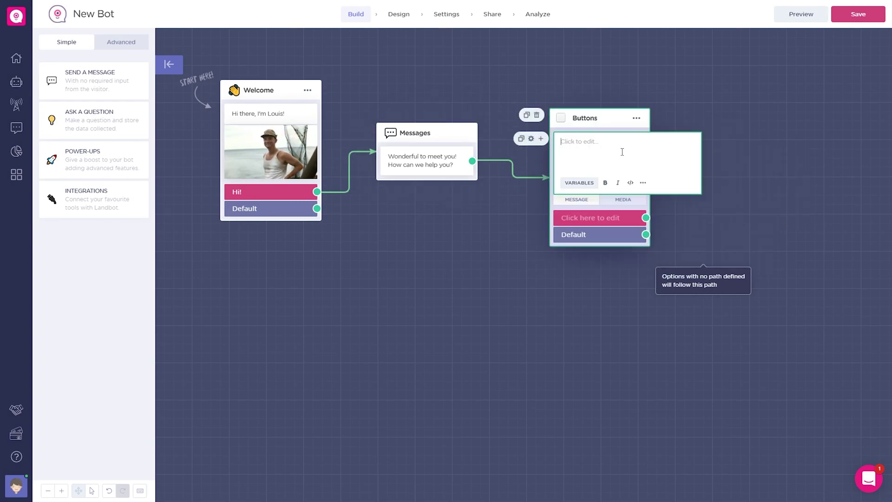
left_click_drag(613, 104, 613, 116)
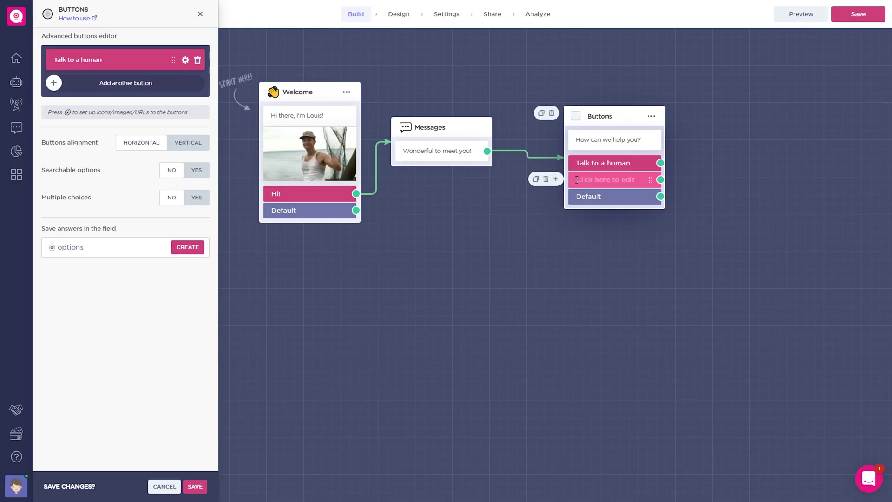
type("t to read")
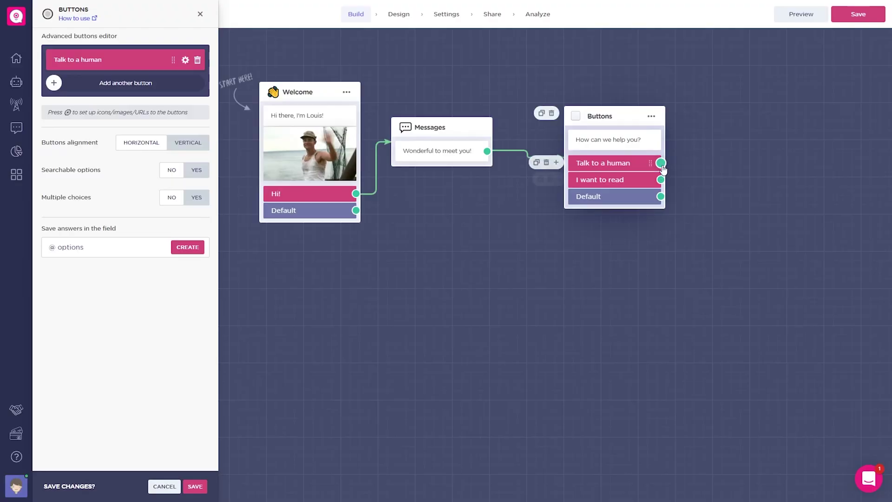
Add a purple dog GIF from GIPHY after Talk to a human and start a link from it.
left_click_drag(661, 163, 773, 157)
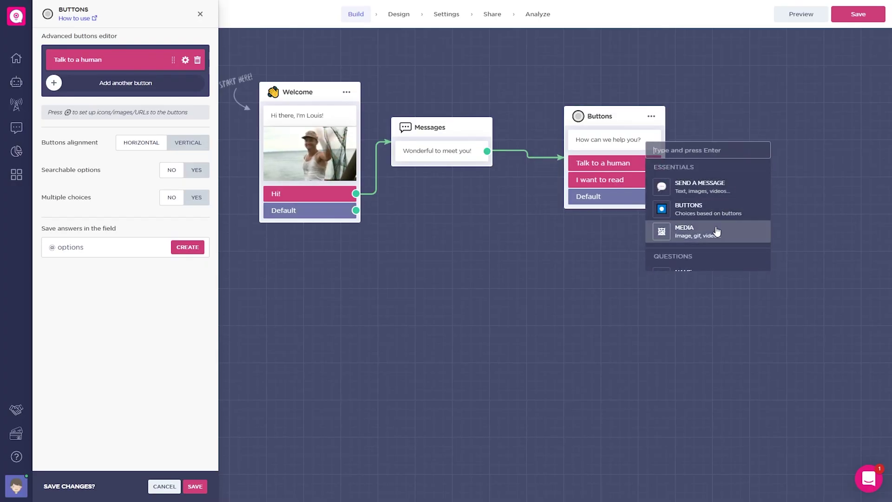
left_click(712, 230)
left_click(445, 197)
type("dog")
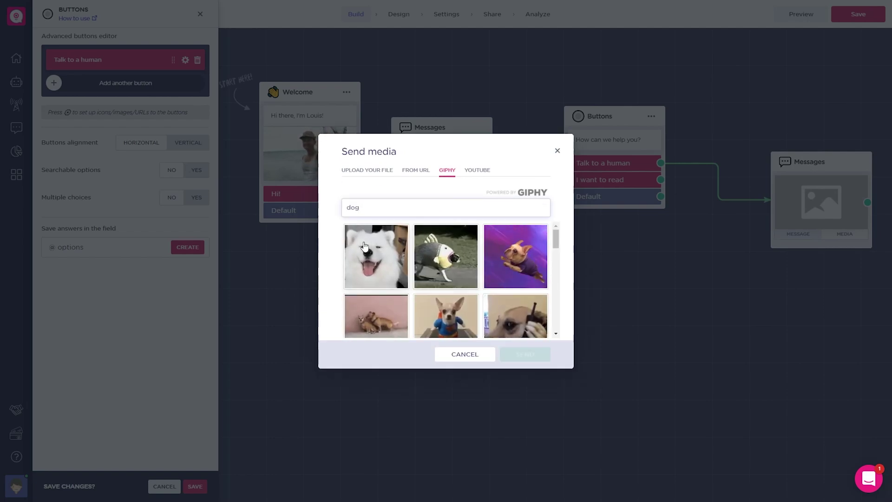
left_click(515, 256)
left_click(525, 354)
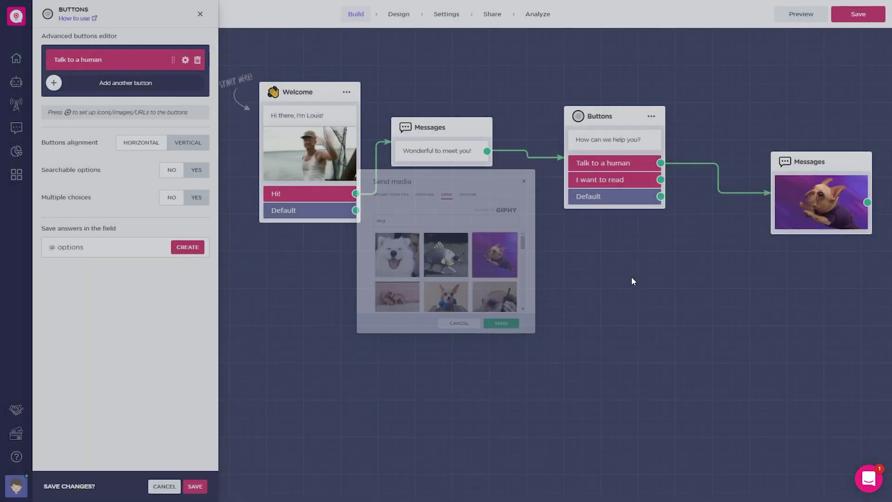
left_click_drag(825, 158, 693, 127)
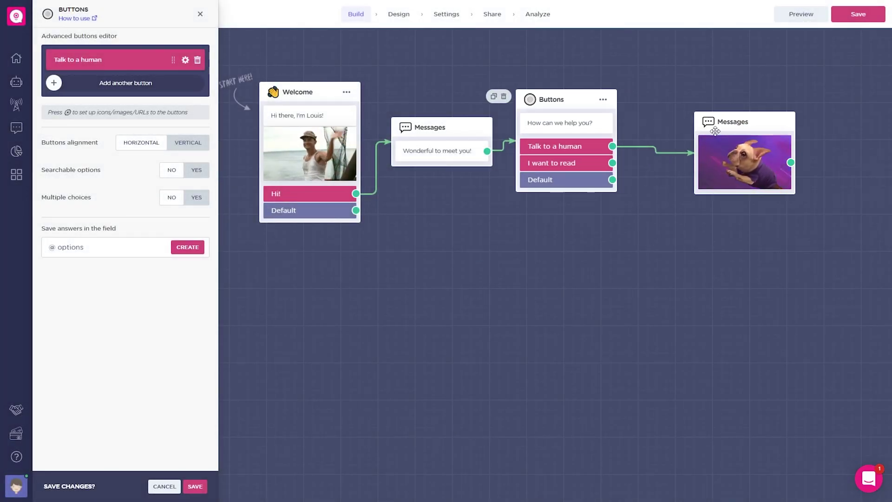
left_click_drag(720, 157, 793, 215)
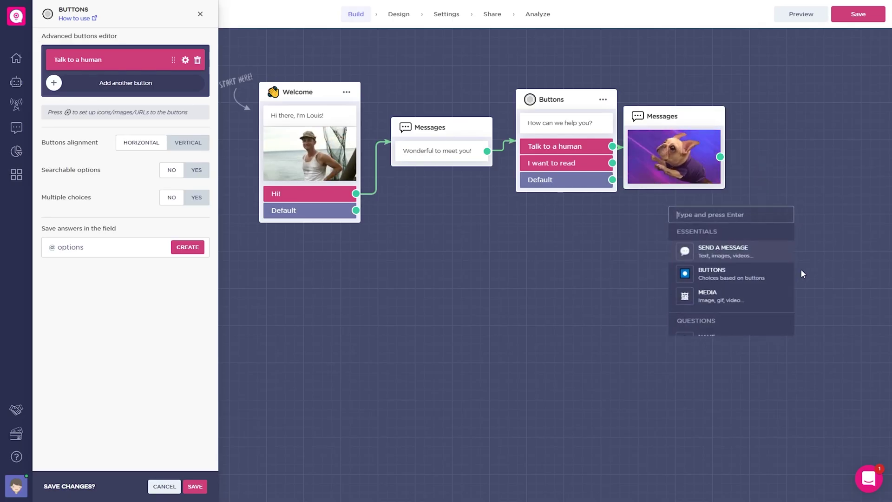
left_click_drag(720, 157, 776, 245)
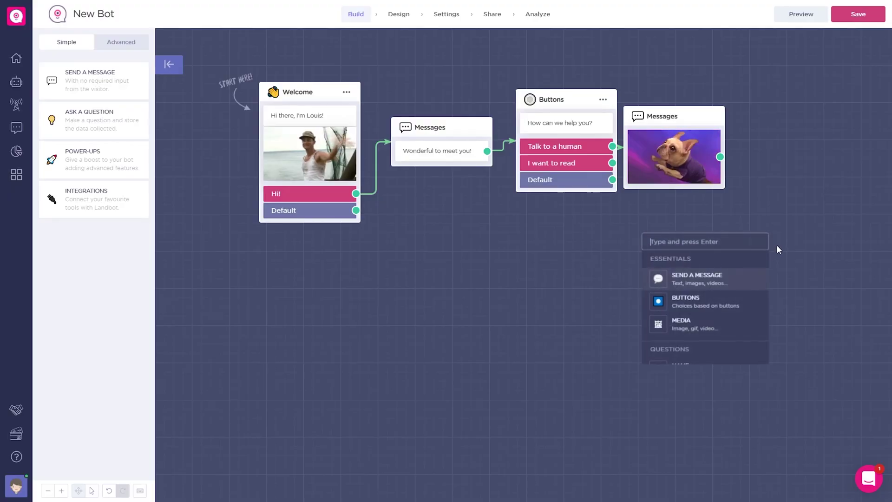
Add a name question block after the dog GIF message and position it.
scroll(704, 321, "down", 2)
left_click(706, 328)
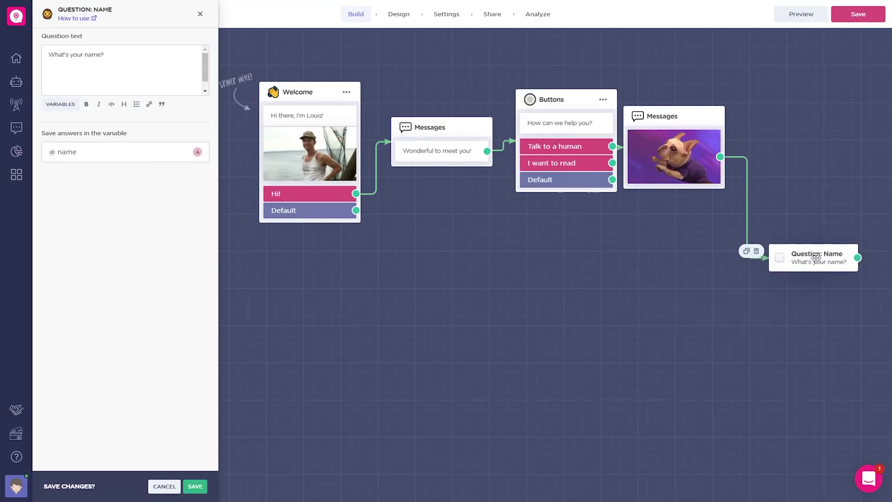
mouse_move(816, 257)
left_mouse_down()
mouse_move(719, 256)
mouse_move(786, 324)
left_mouse_up()
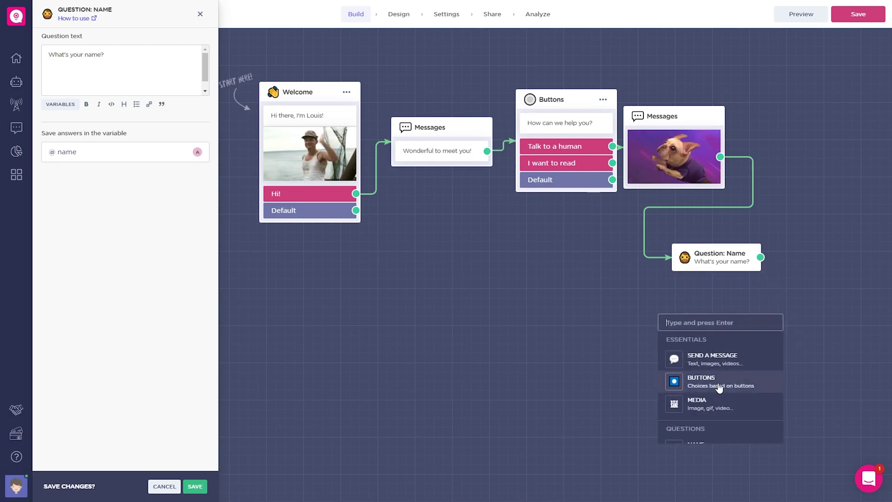
scroll(731, 384, "down", 3)
scroll(730, 384, "down", 3)
scroll(730, 385, "down", 3)
scroll(724, 385, "down", 2)
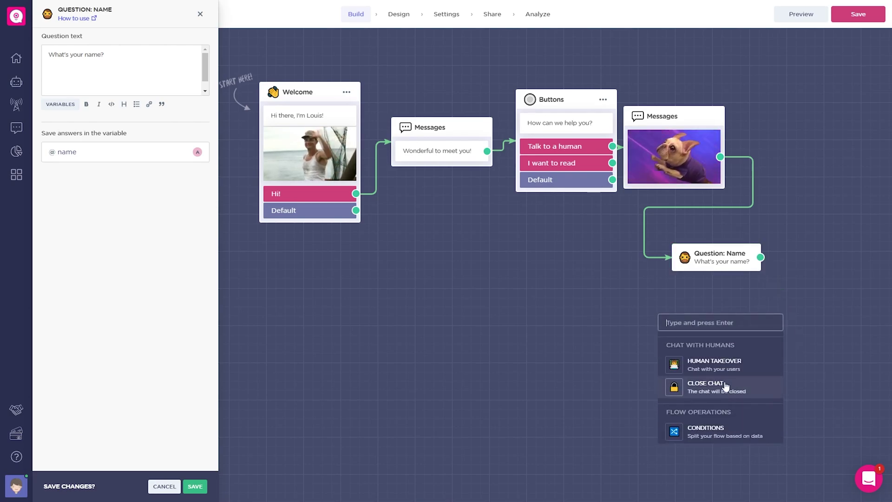
Add a Human Takeover block followed by a Slack Notification, saving the takeover changes.
left_click(718, 365)
left_click_drag(805, 344, 595, 334)
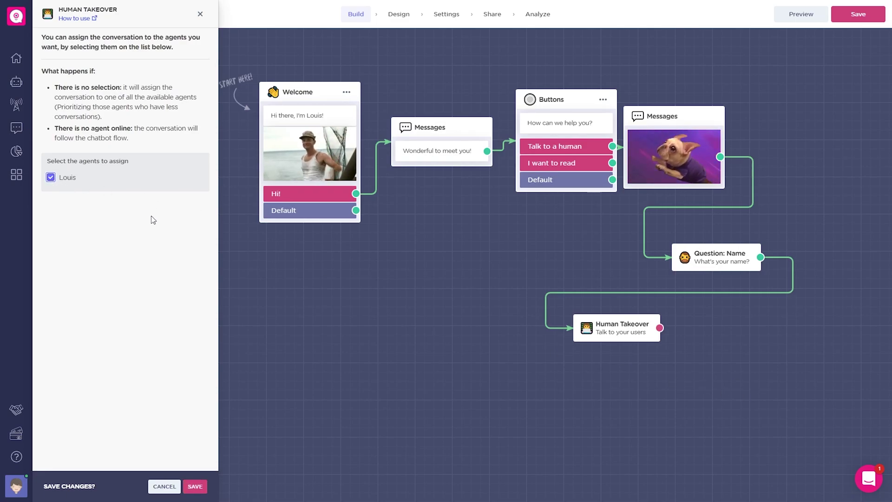
left_click_drag(660, 328, 799, 344)
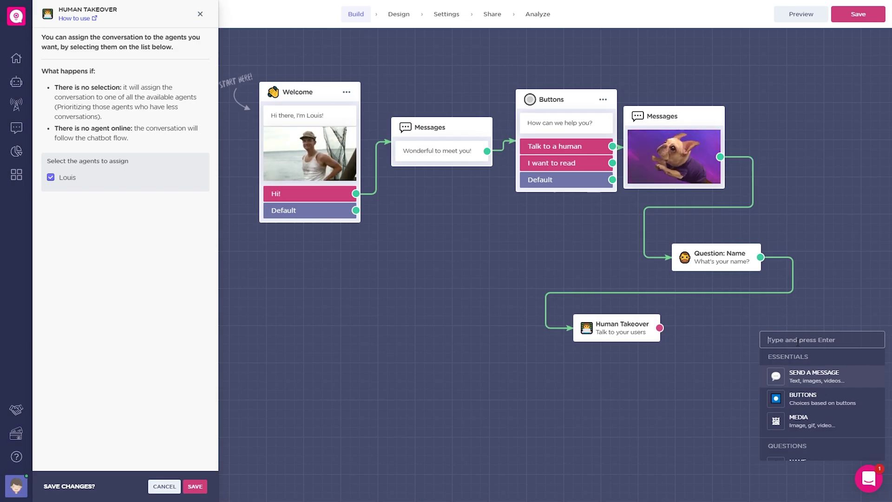
type("slack")
left_click(782, 378)
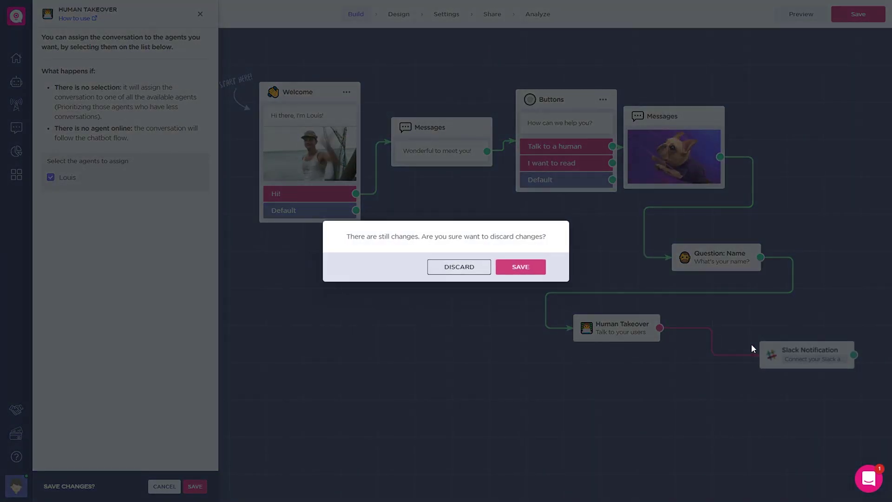
left_click(472, 273)
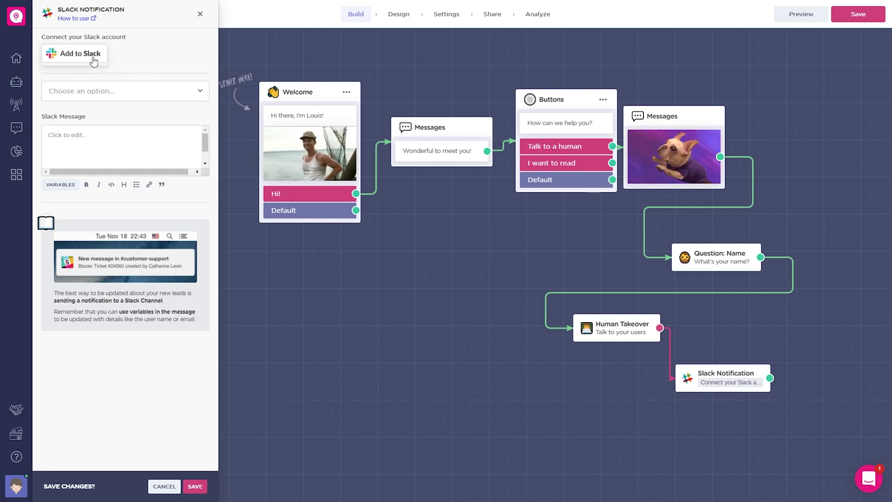
left_click_drag(678, 396, 540, 413)
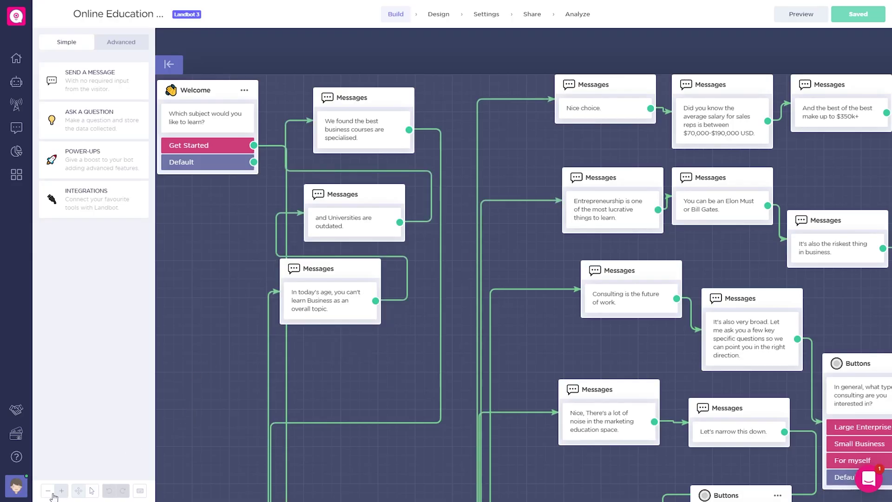
Zoom out and inspect the flow's 'What would you like to learn?' and Jump to blocks.
left_click(49, 491)
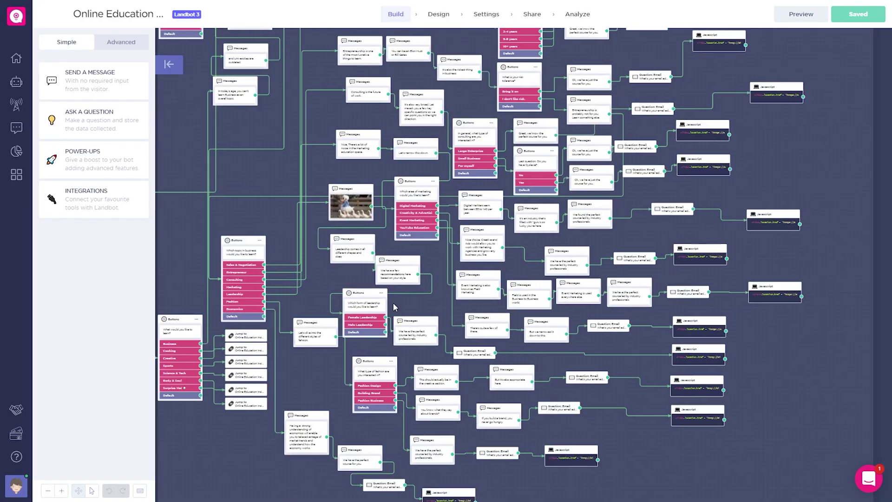
scroll(394, 307, "up", 1)
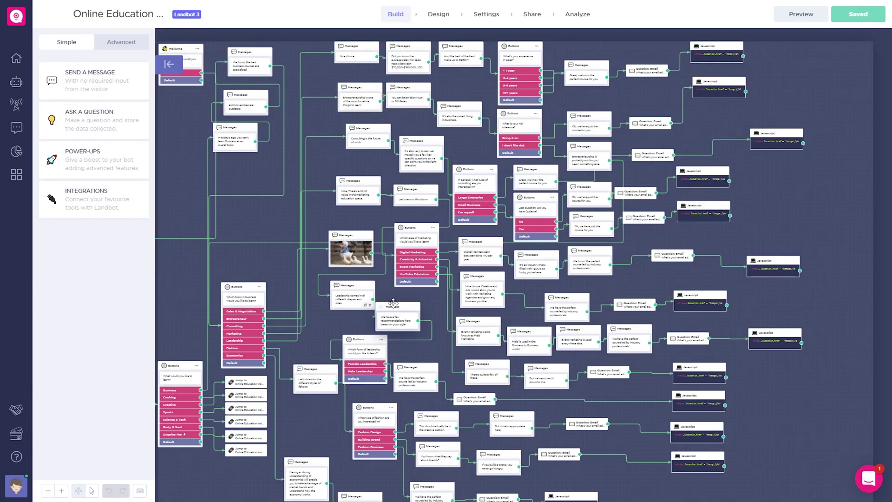
mouse_move(350, 205)
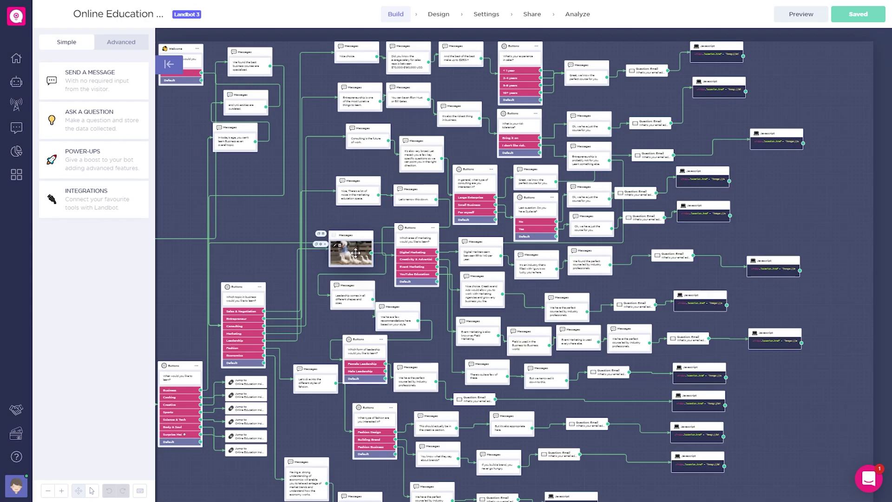
scroll(325, 304, "down", 1)
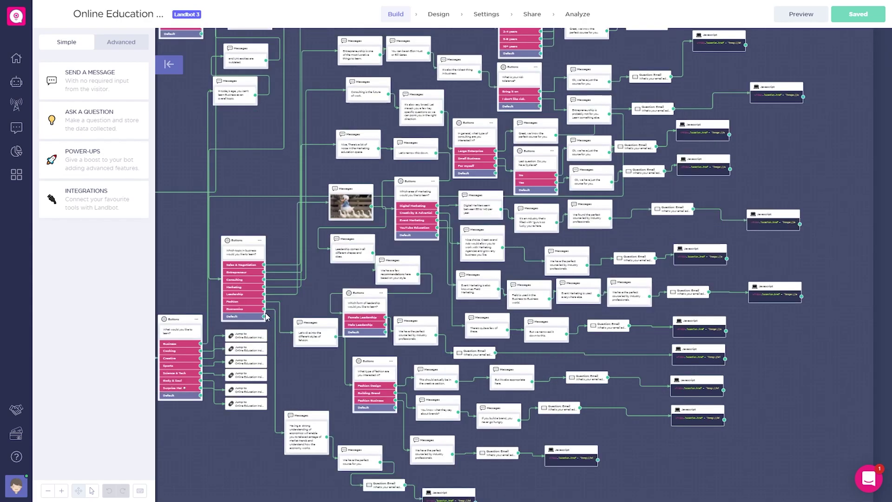
scroll(303, 154, "up", 3)
left_click_drag(299, 148, 294, 142)
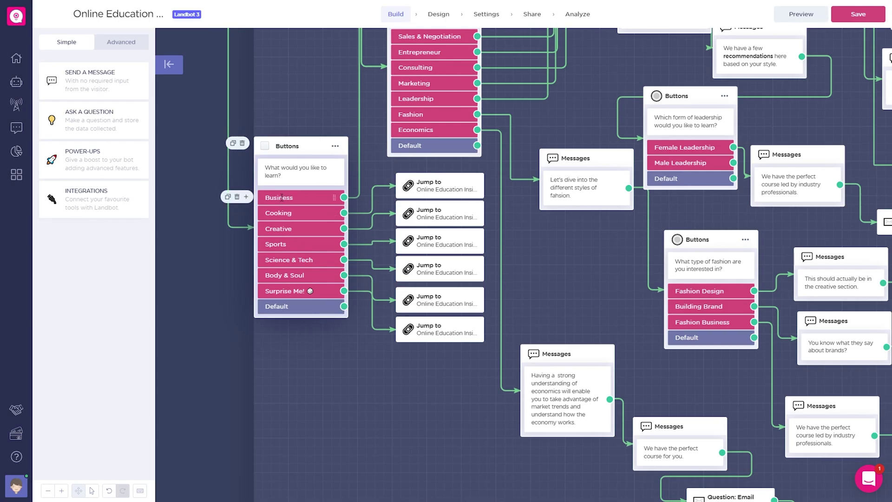
scroll(762, 178, "up", 2)
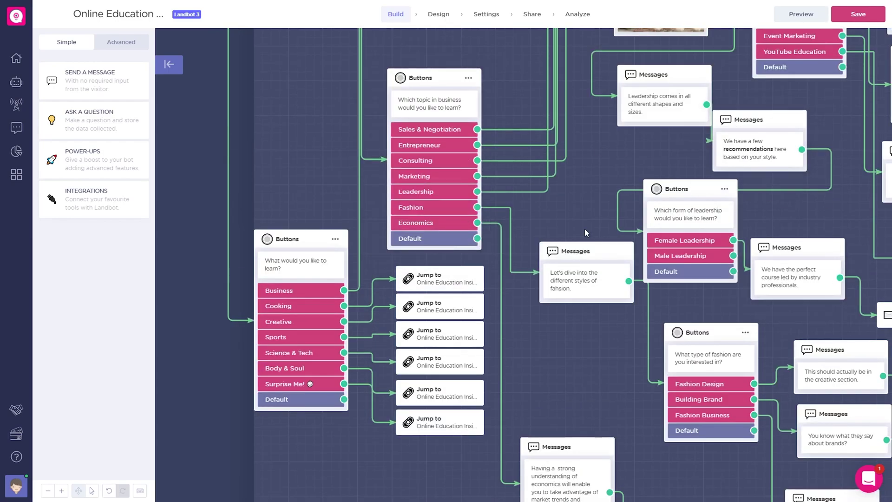
scroll(586, 232, "down", 2)
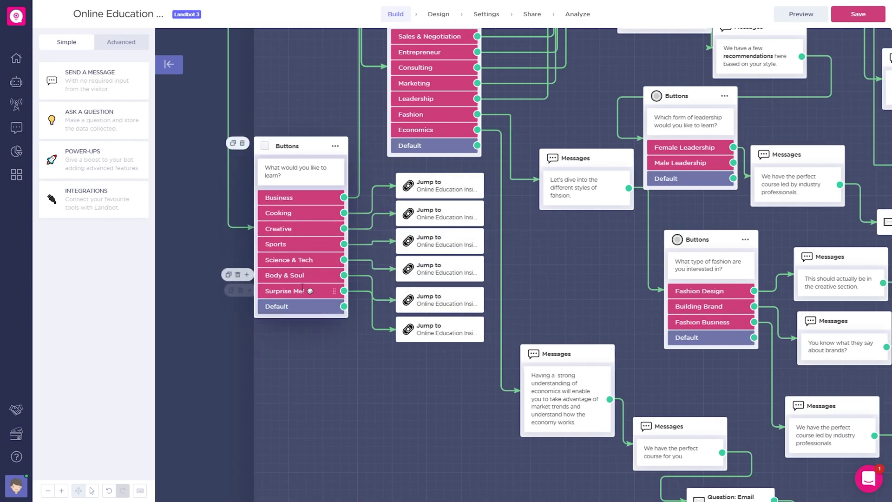
mouse_move(400, 323)
left_mouse_down()
mouse_move(433, 343)
mouse_move(435, 336)
left_mouse_up()
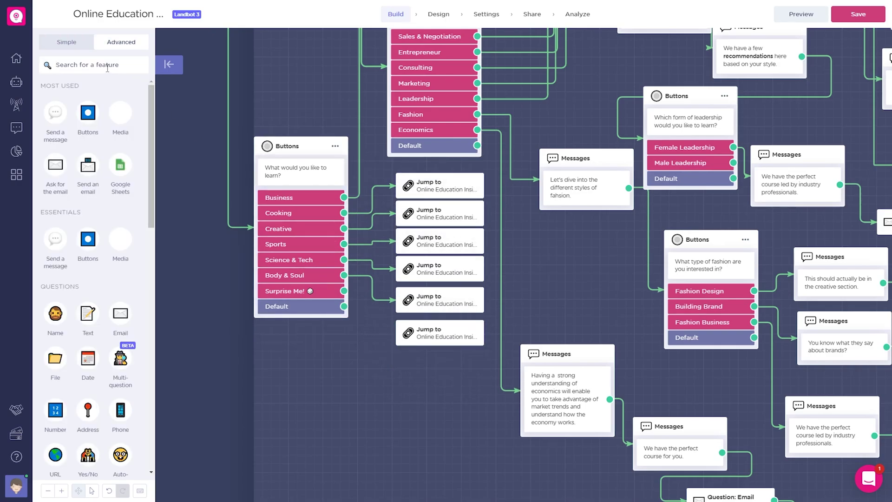
Add a test Jump to block without choosing a bot, then delete the spare block.
type("jump")
left_click(81, 123)
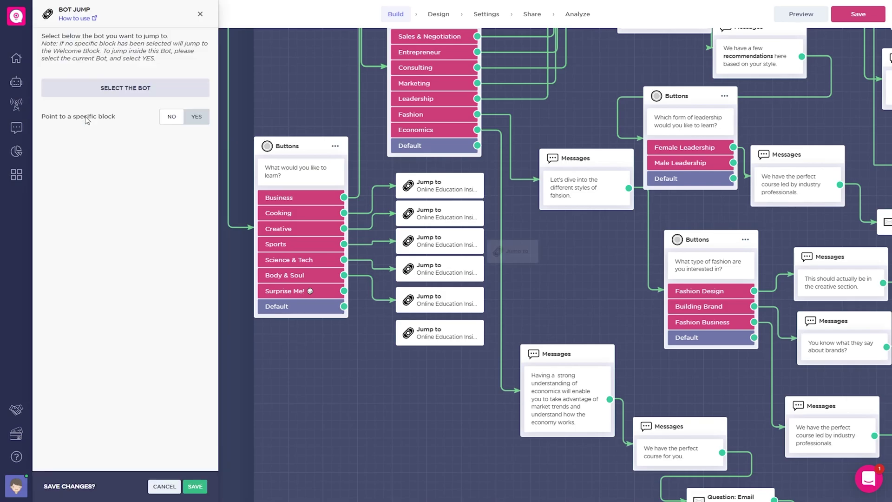
left_click(131, 94)
scroll(474, 235, "down", 2)
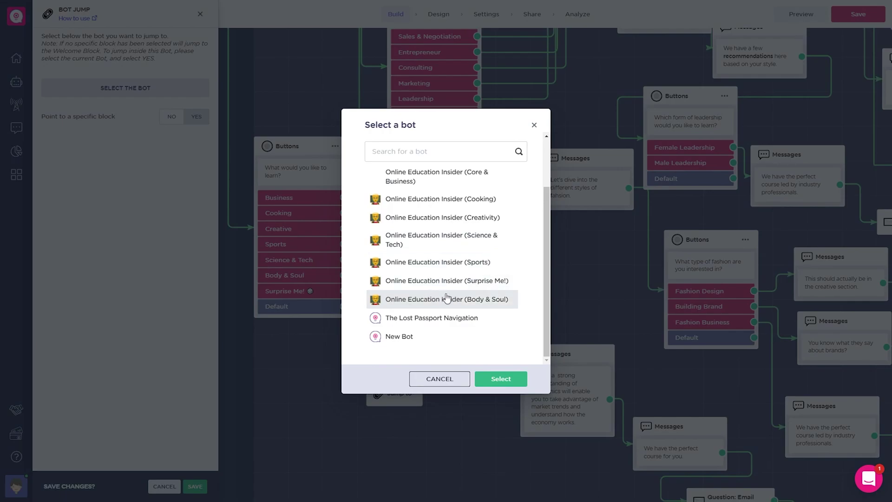
key("Escape")
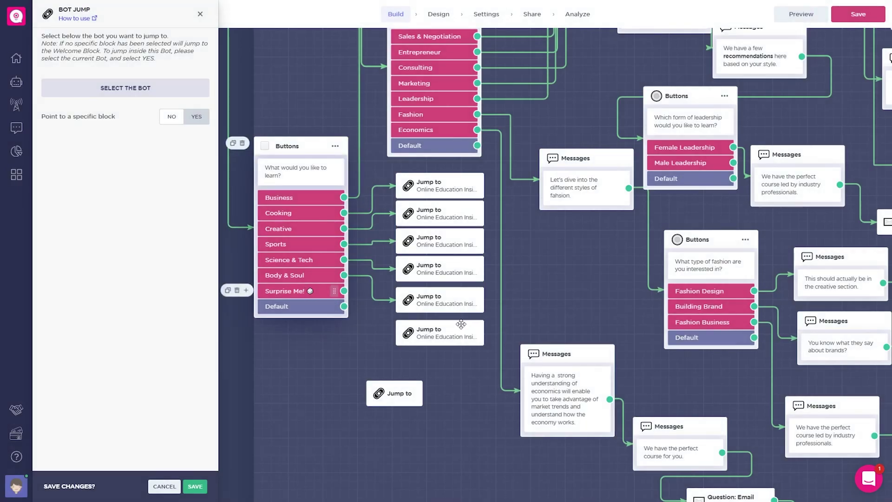
mouse_move(343, 291)
left_click_drag(399, 334, 402, 333)
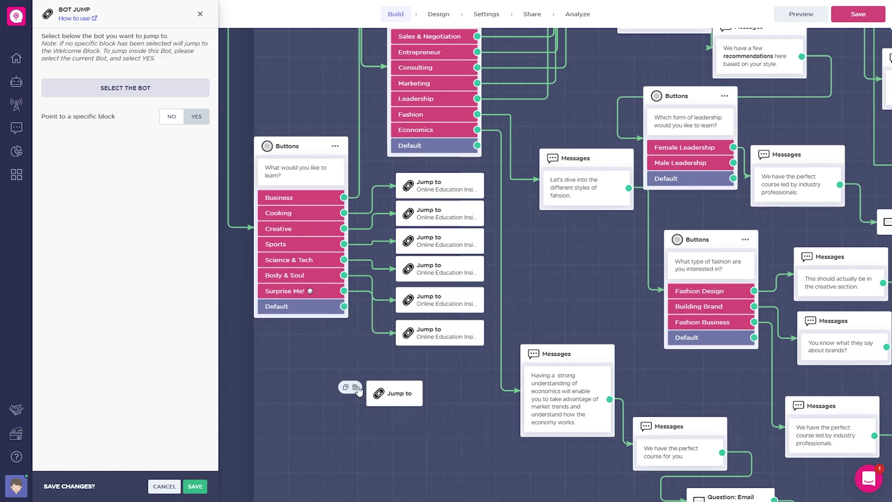
left_click(355, 387)
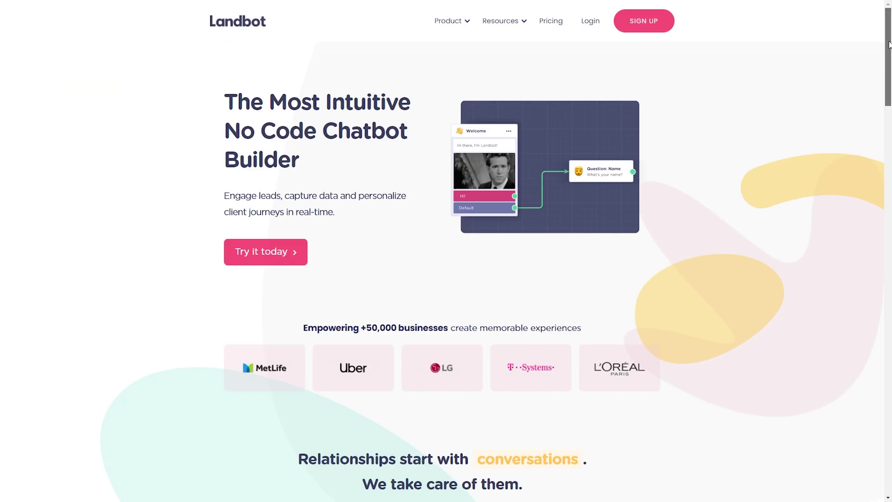
Open the pricing page and show yearly billing: Starter 252€/year, Professional 840€/year.
scroll(889, 148, "down", 1)
scroll(888, 148, "down", 5)
scroll(889, 147, "down", 5)
mouse_move(889, 147)
left_mouse_down()
mouse_move(888, 379)
mouse_move(888, 47)
left_mouse_up()
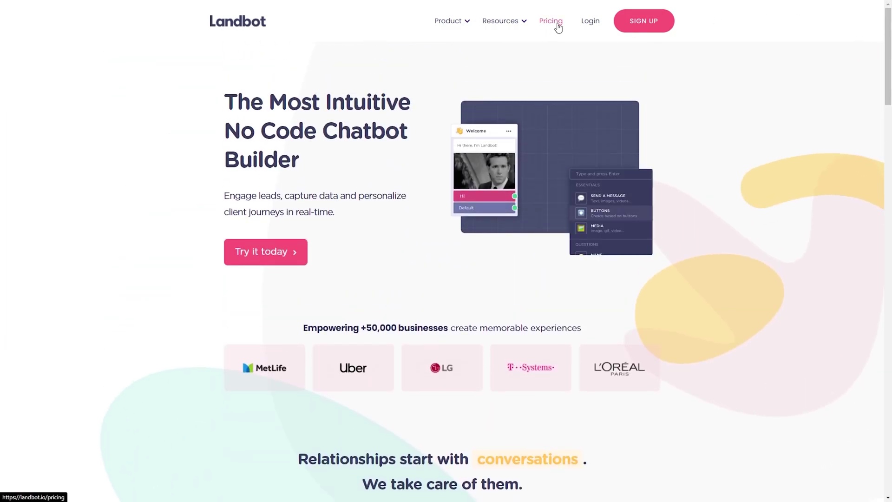
left_click(557, 24)
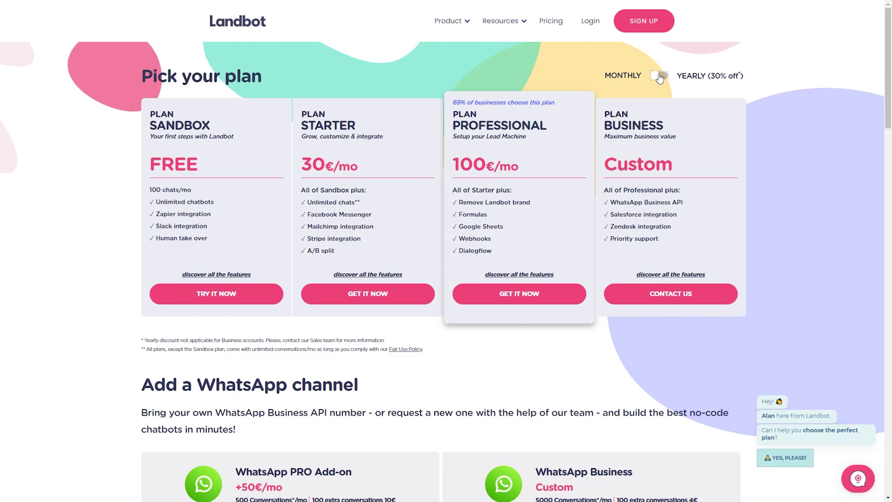
left_click(660, 77)
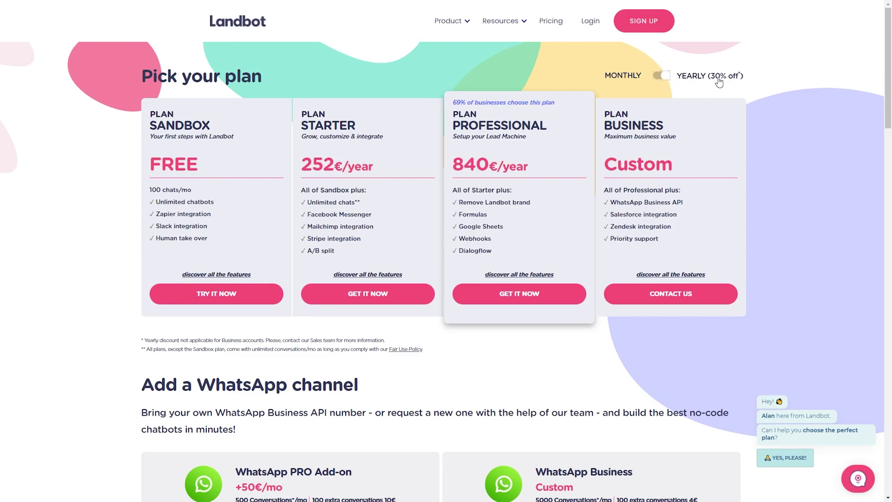
left_click(660, 75)
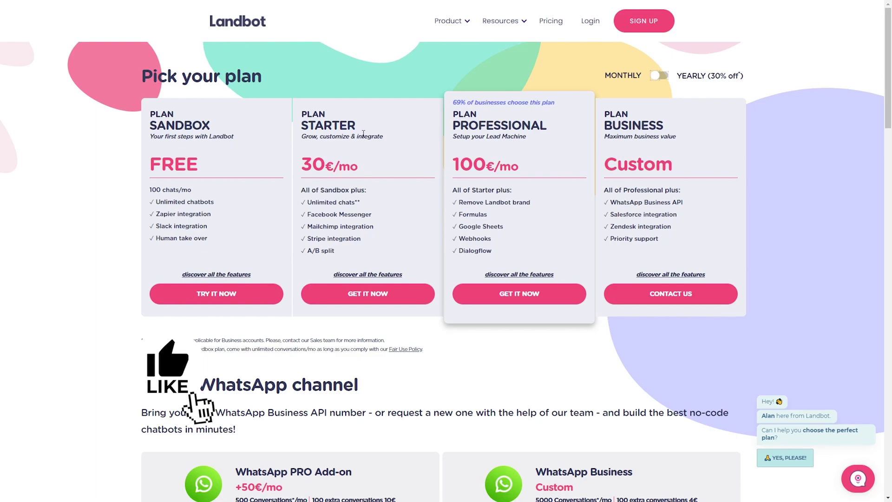
left_click(713, 80)
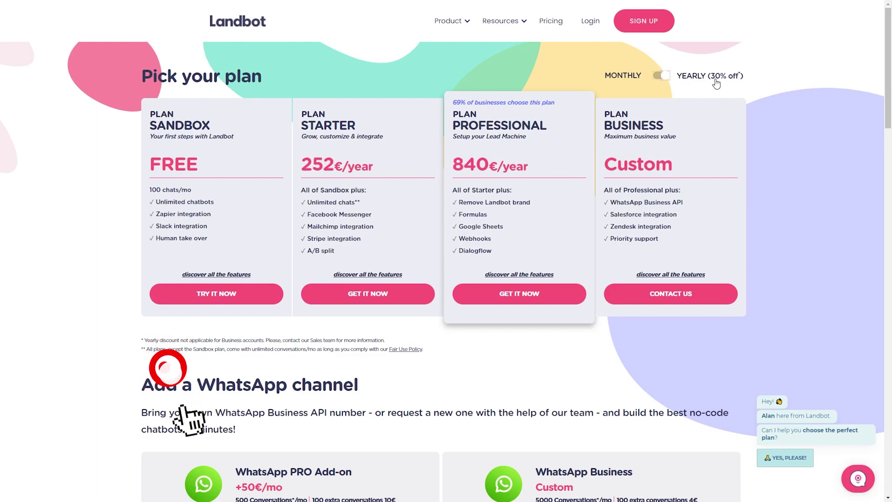